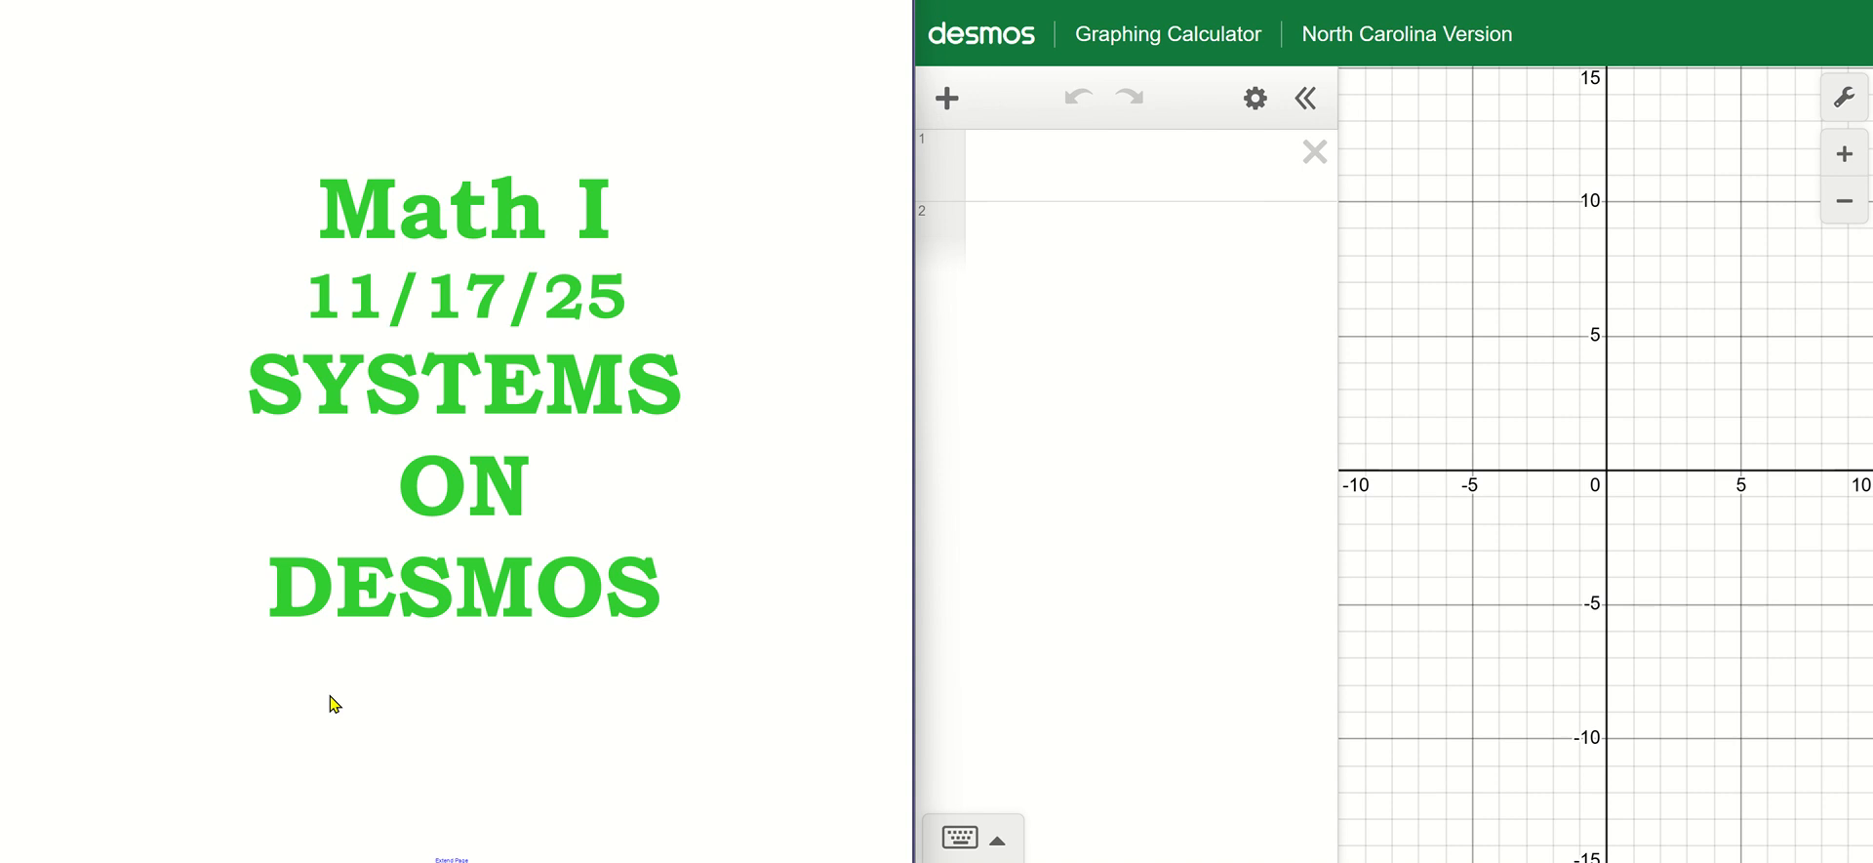
Advance the slides to the first system and graph its first equation, 6x + 5y = 28.
{"action": "key", "text": "Page_Down"}
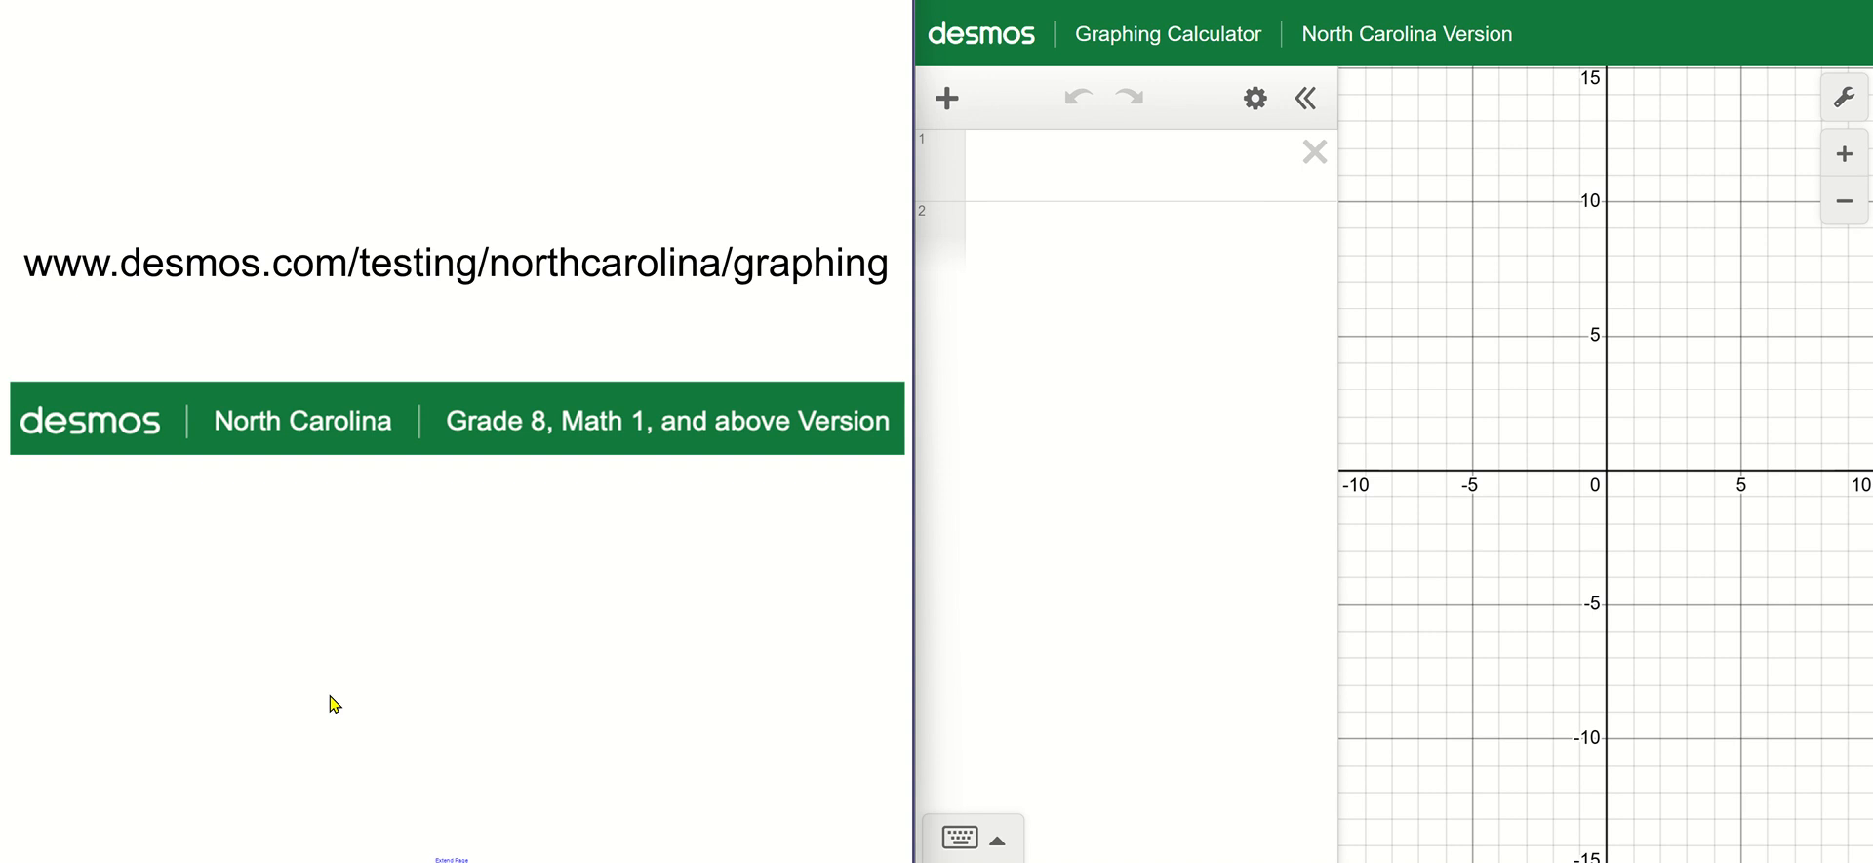
{"action": "key", "text": "Page_Down"}
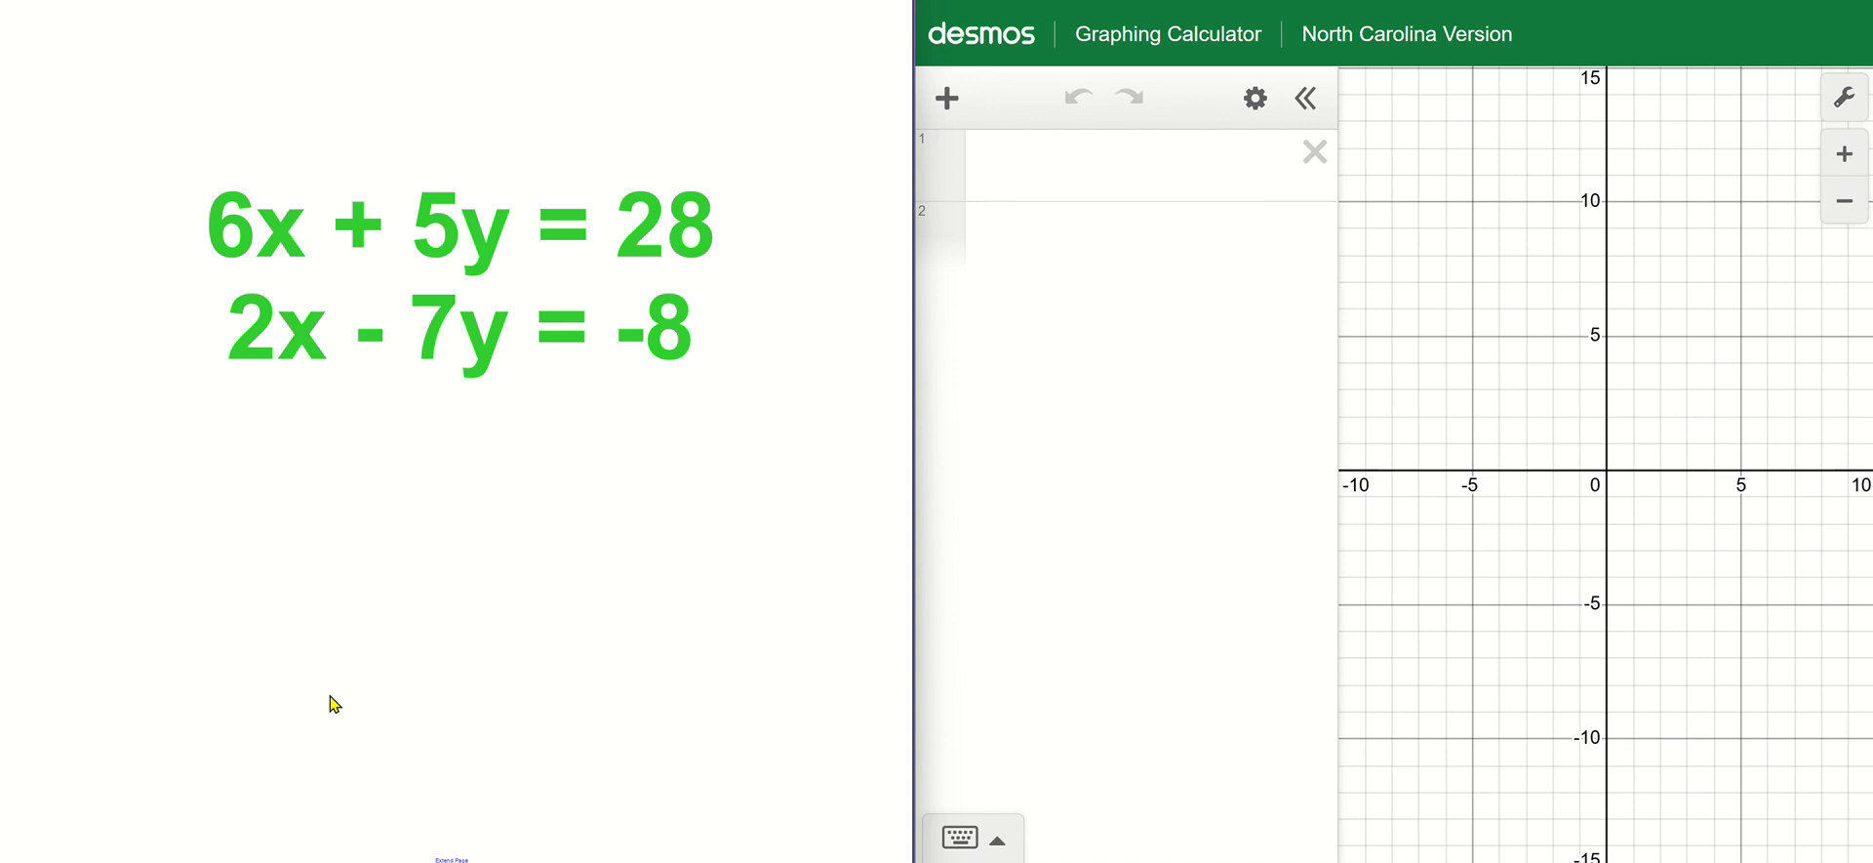
{"action": "left_click", "coordinate": [1032, 180]}
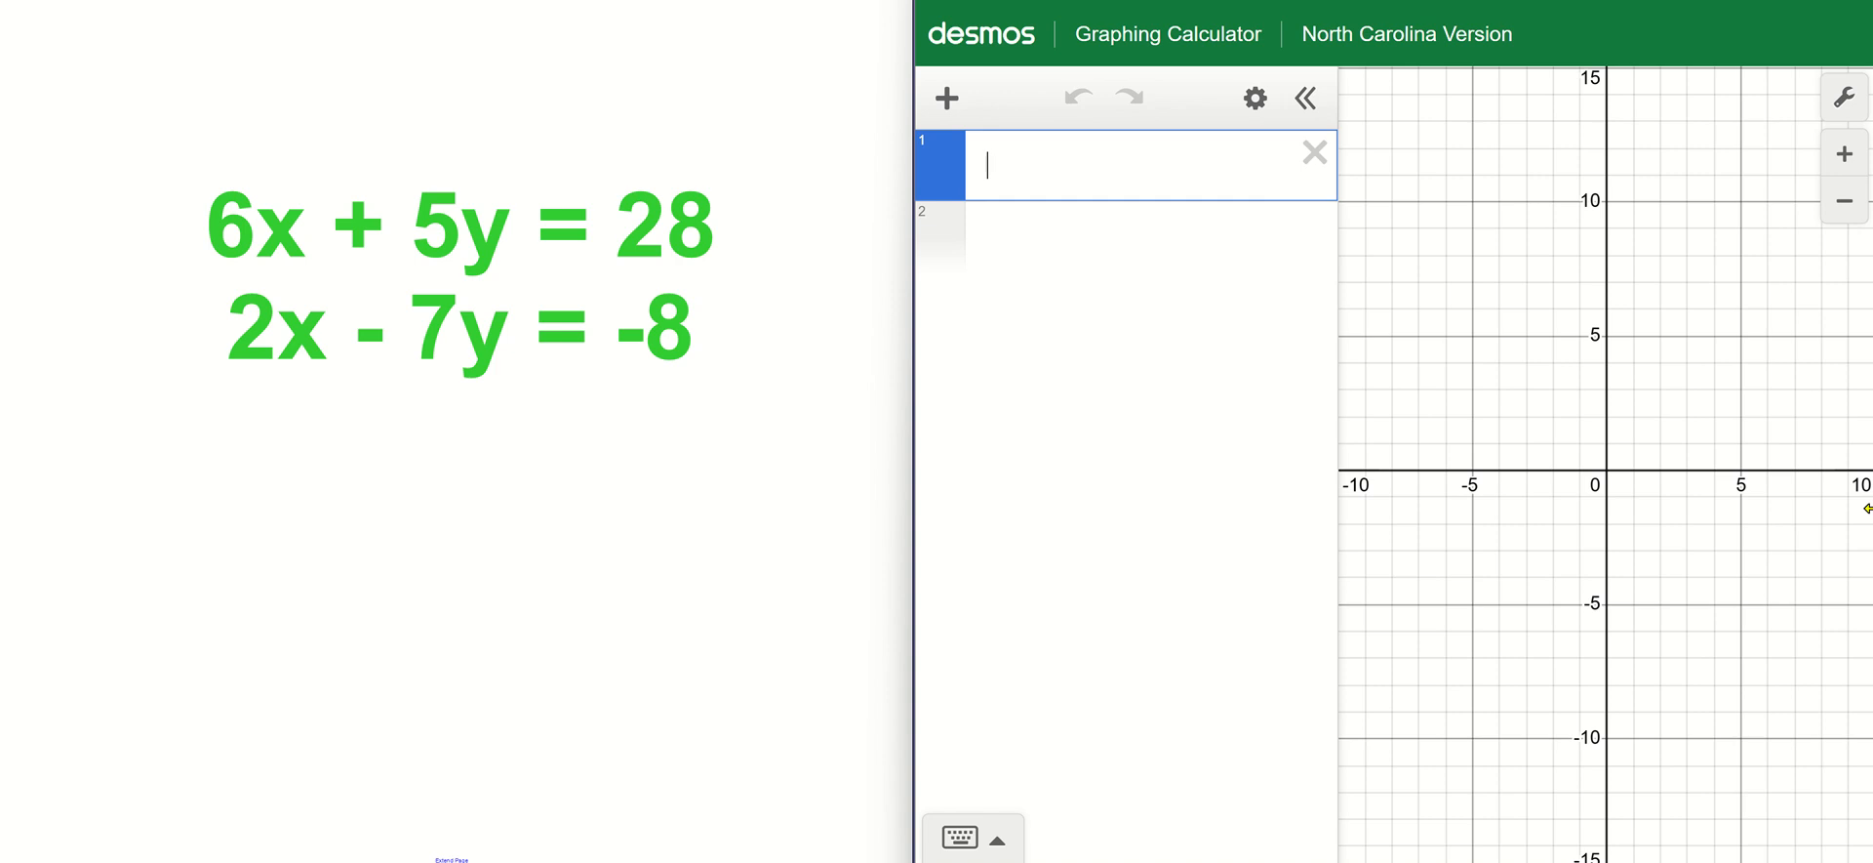
{"action": "type", "text": "6x "}
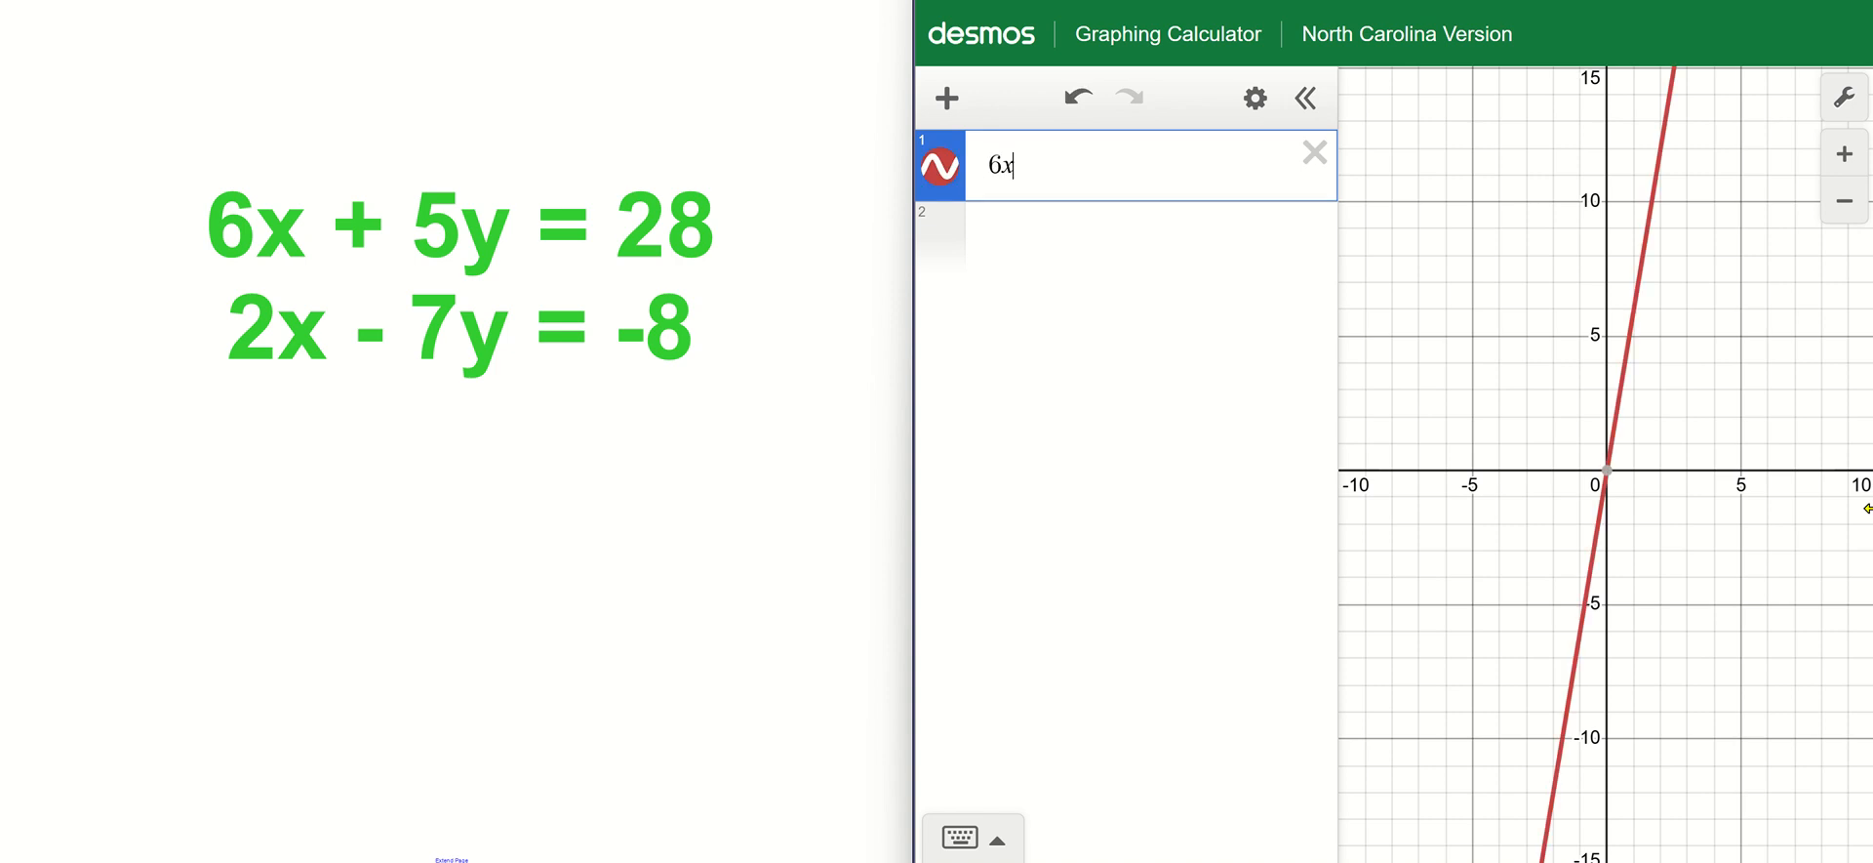
{"action": "type", "text": "+"}
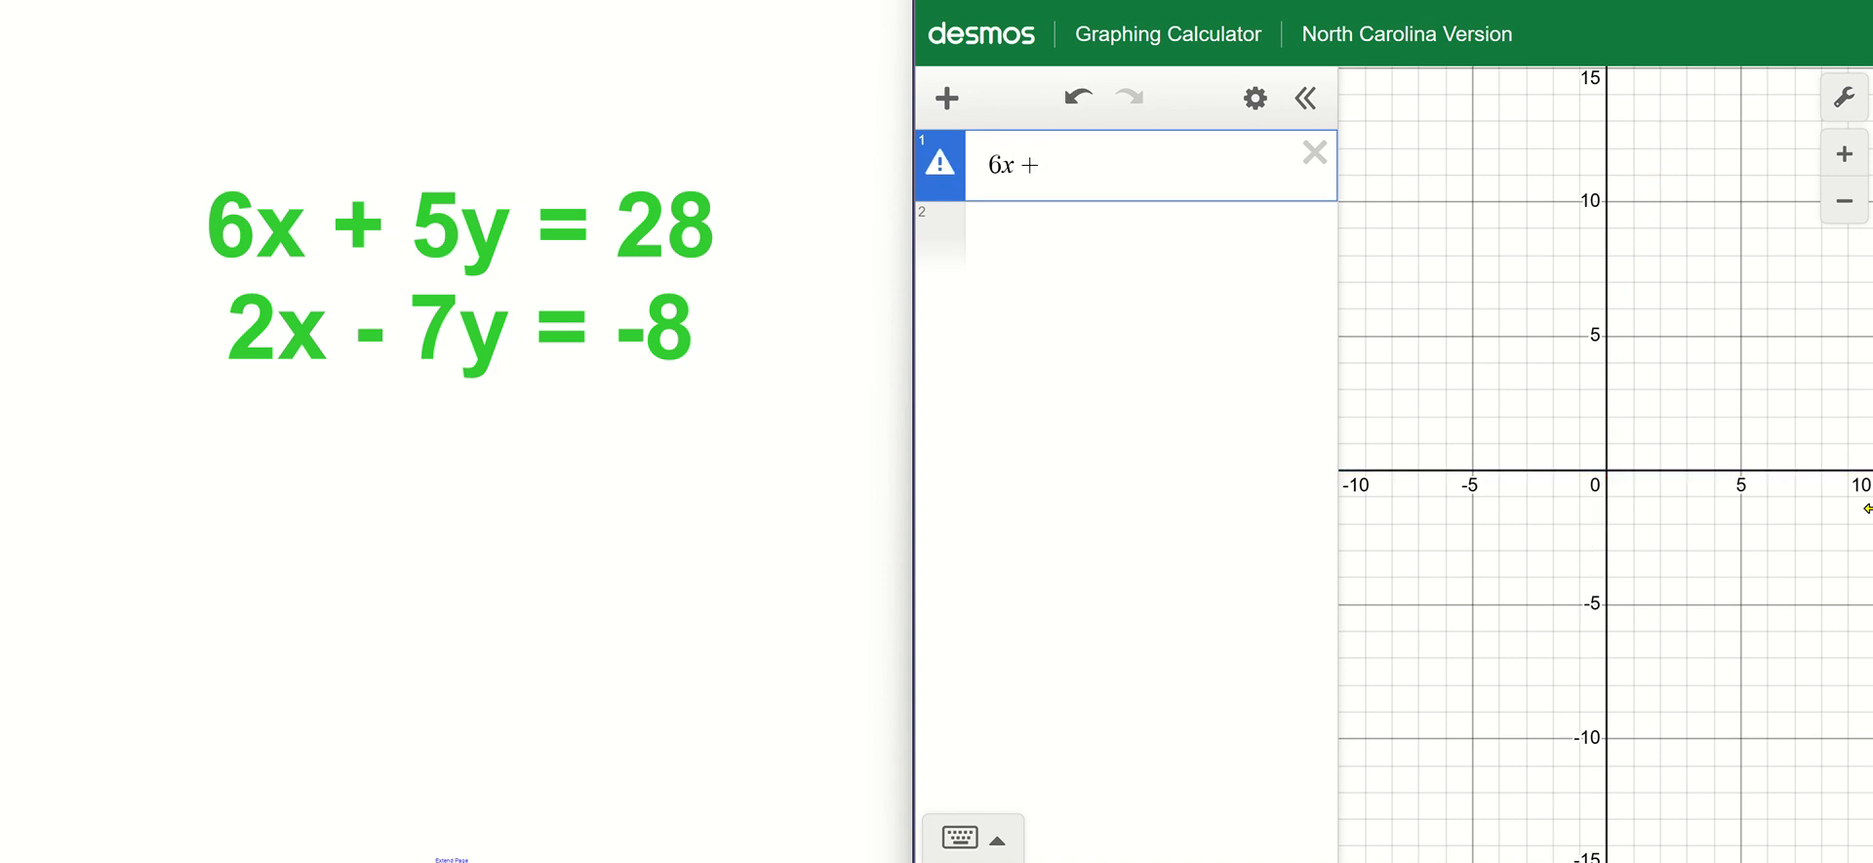
{"action": "type", "text": " 5y = 28"}
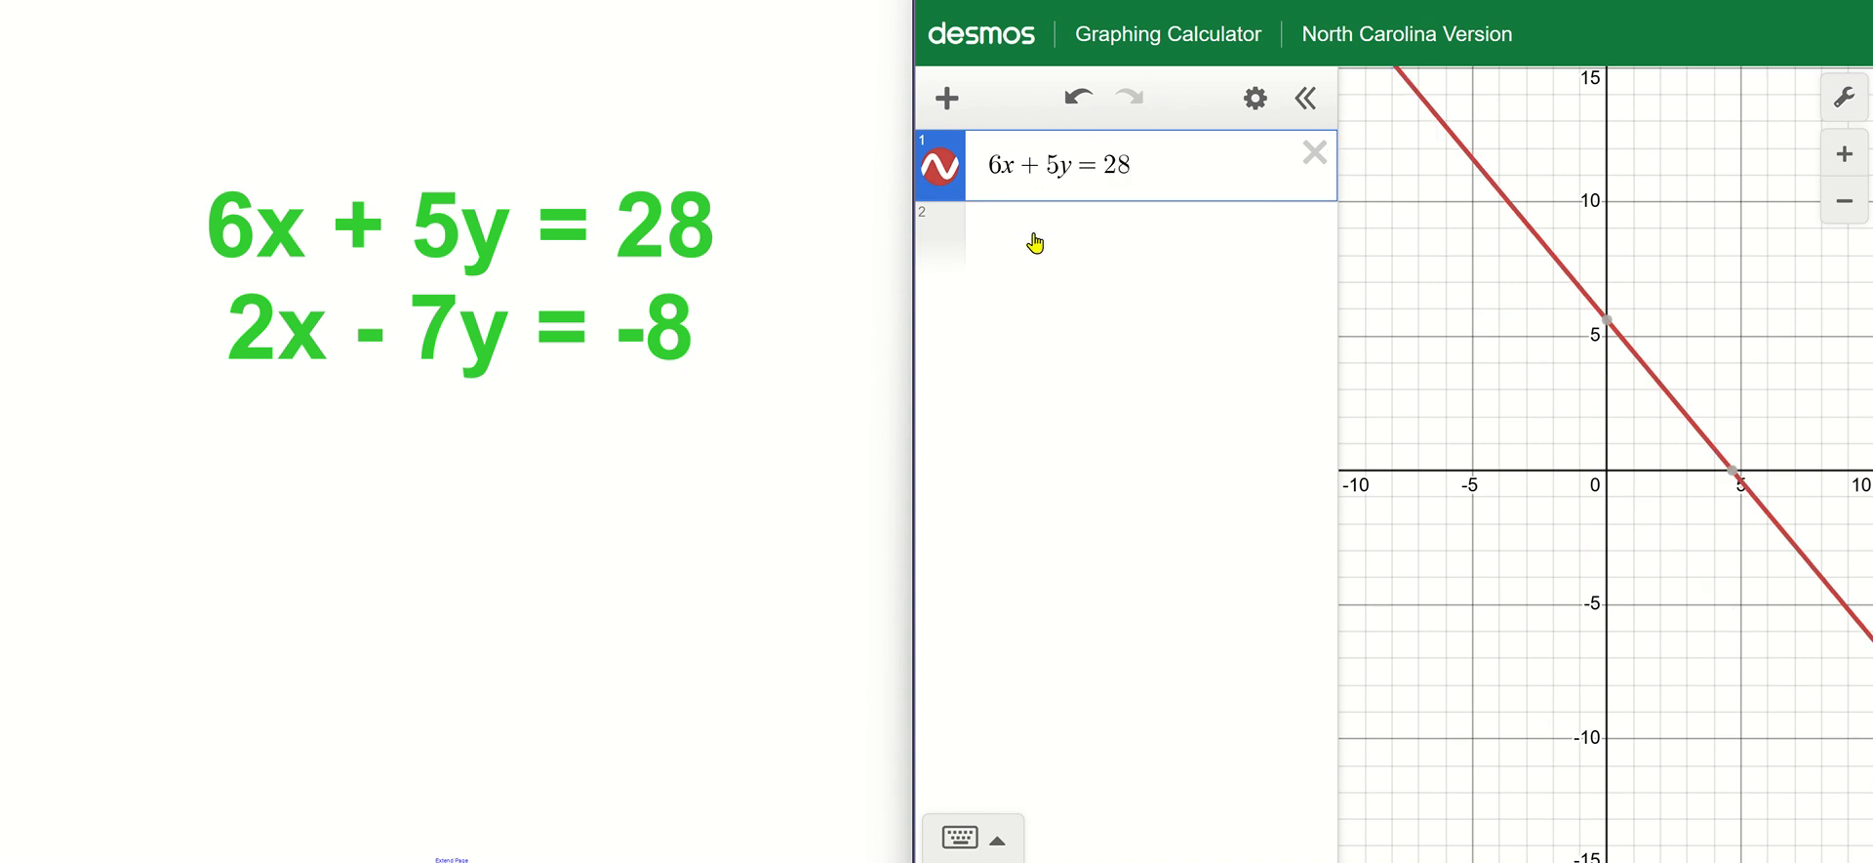
Graph the second equation, 2x - 7y = -8, and display the coordinates where the two lines intersect.
{"action": "left_click", "coordinate": [1100, 272]}
{"action": "type", "text": "2"}
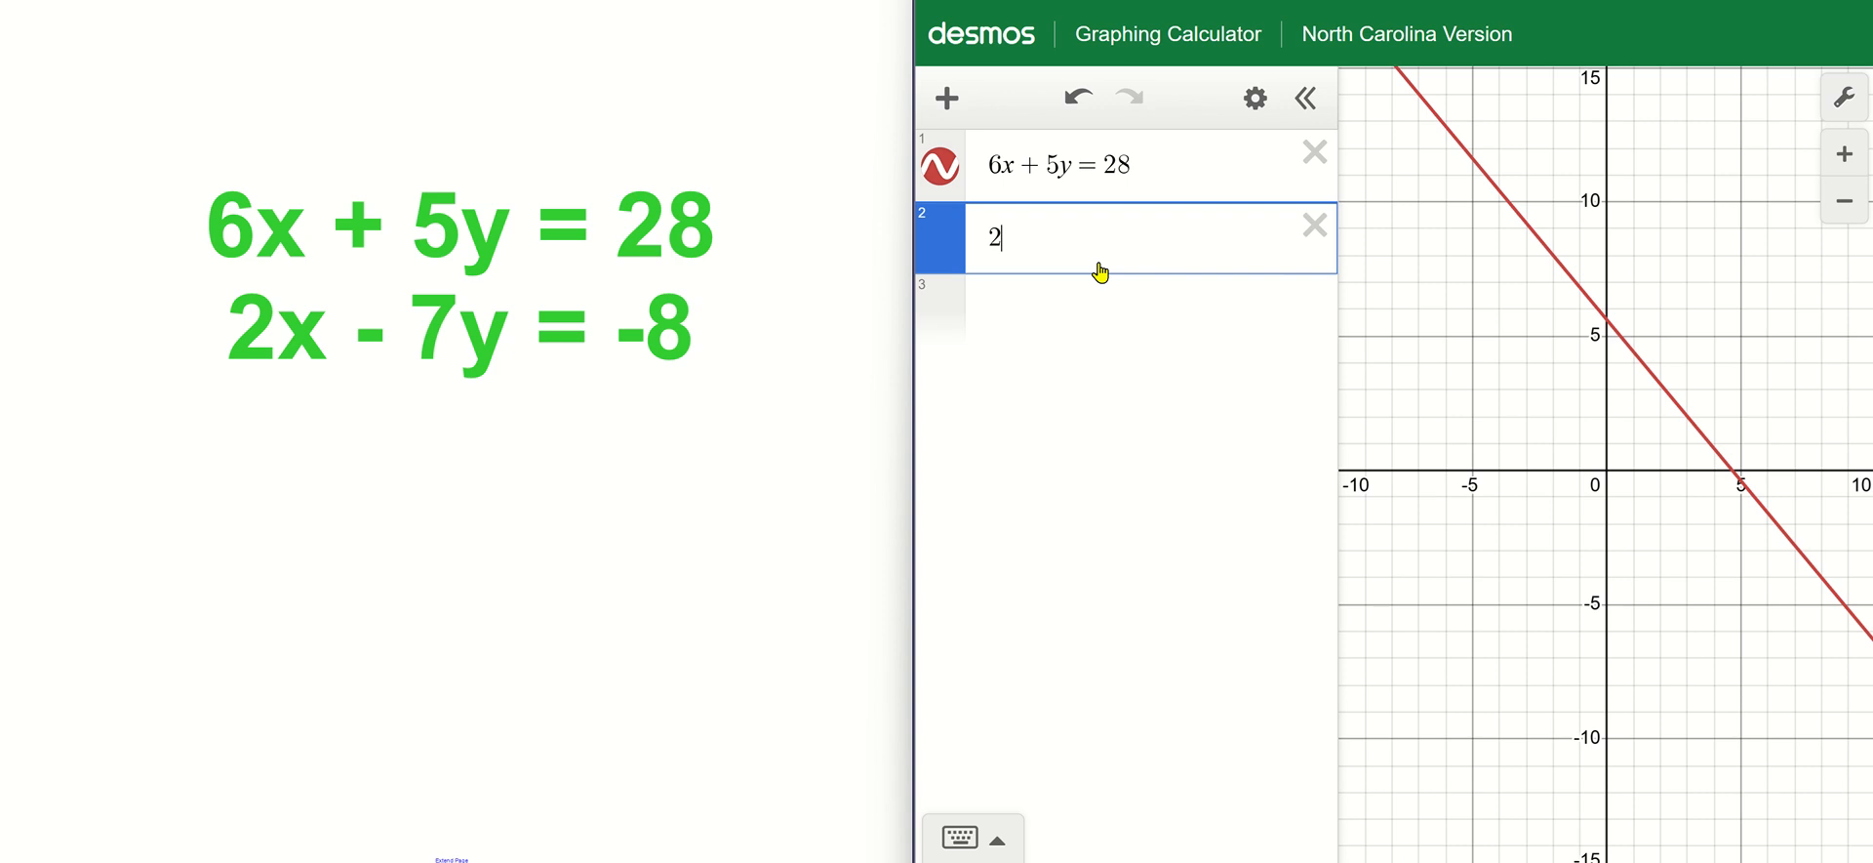
{"action": "type", "text": "x-7y"}
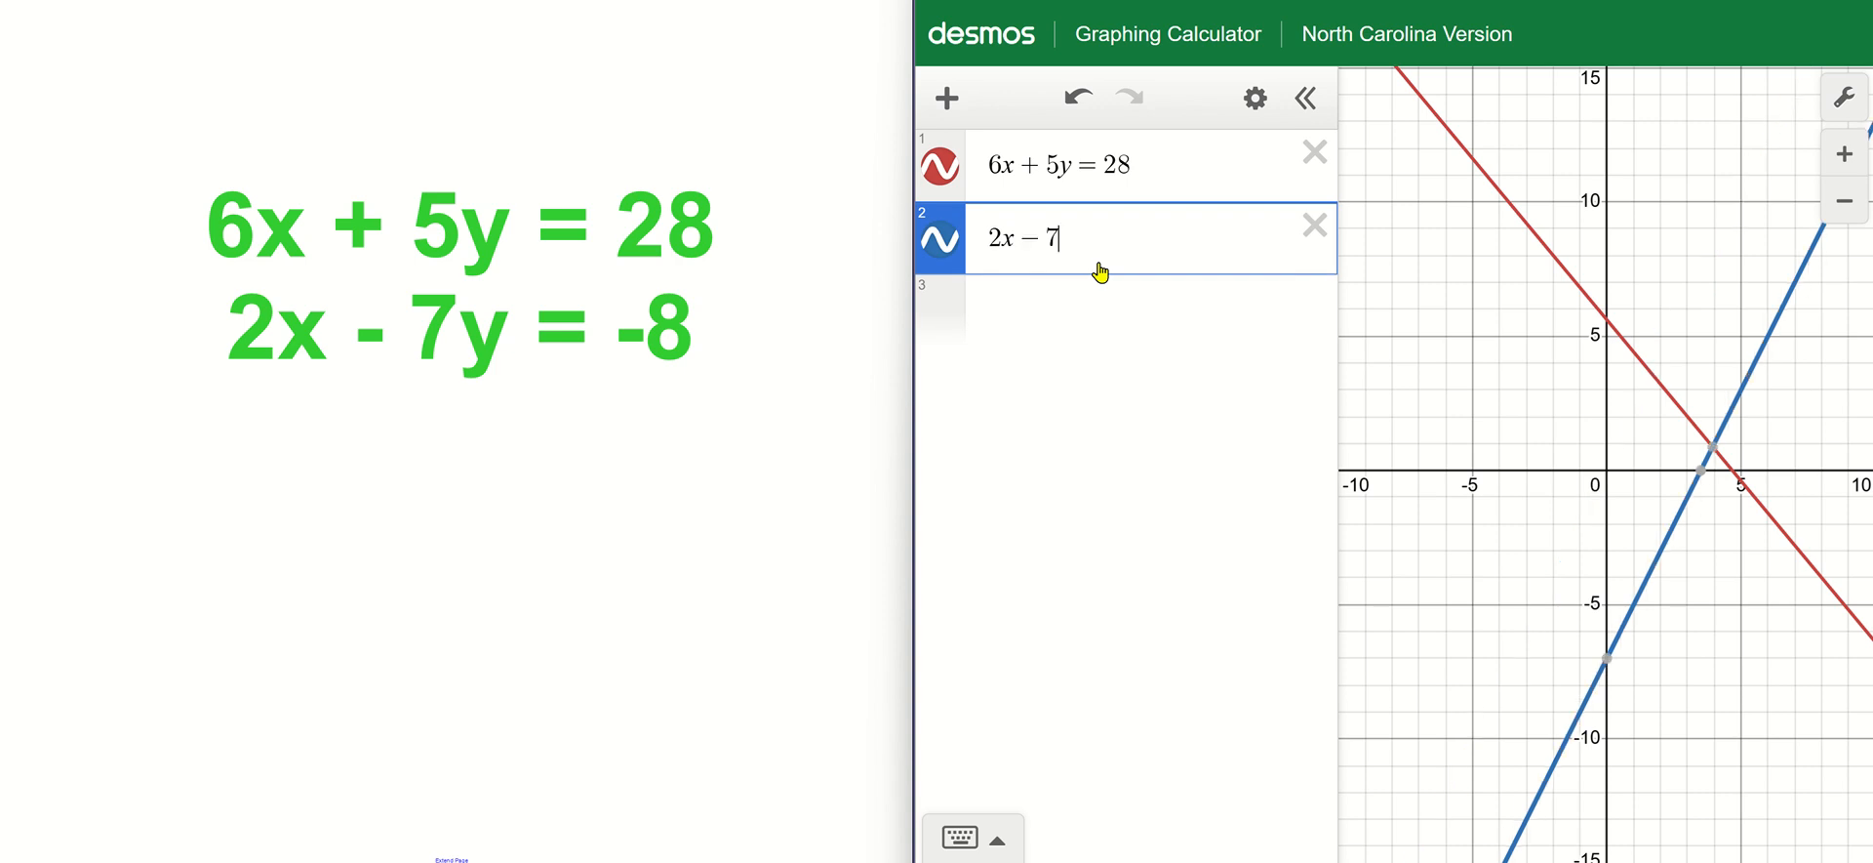
{"action": "type", "text": "="}
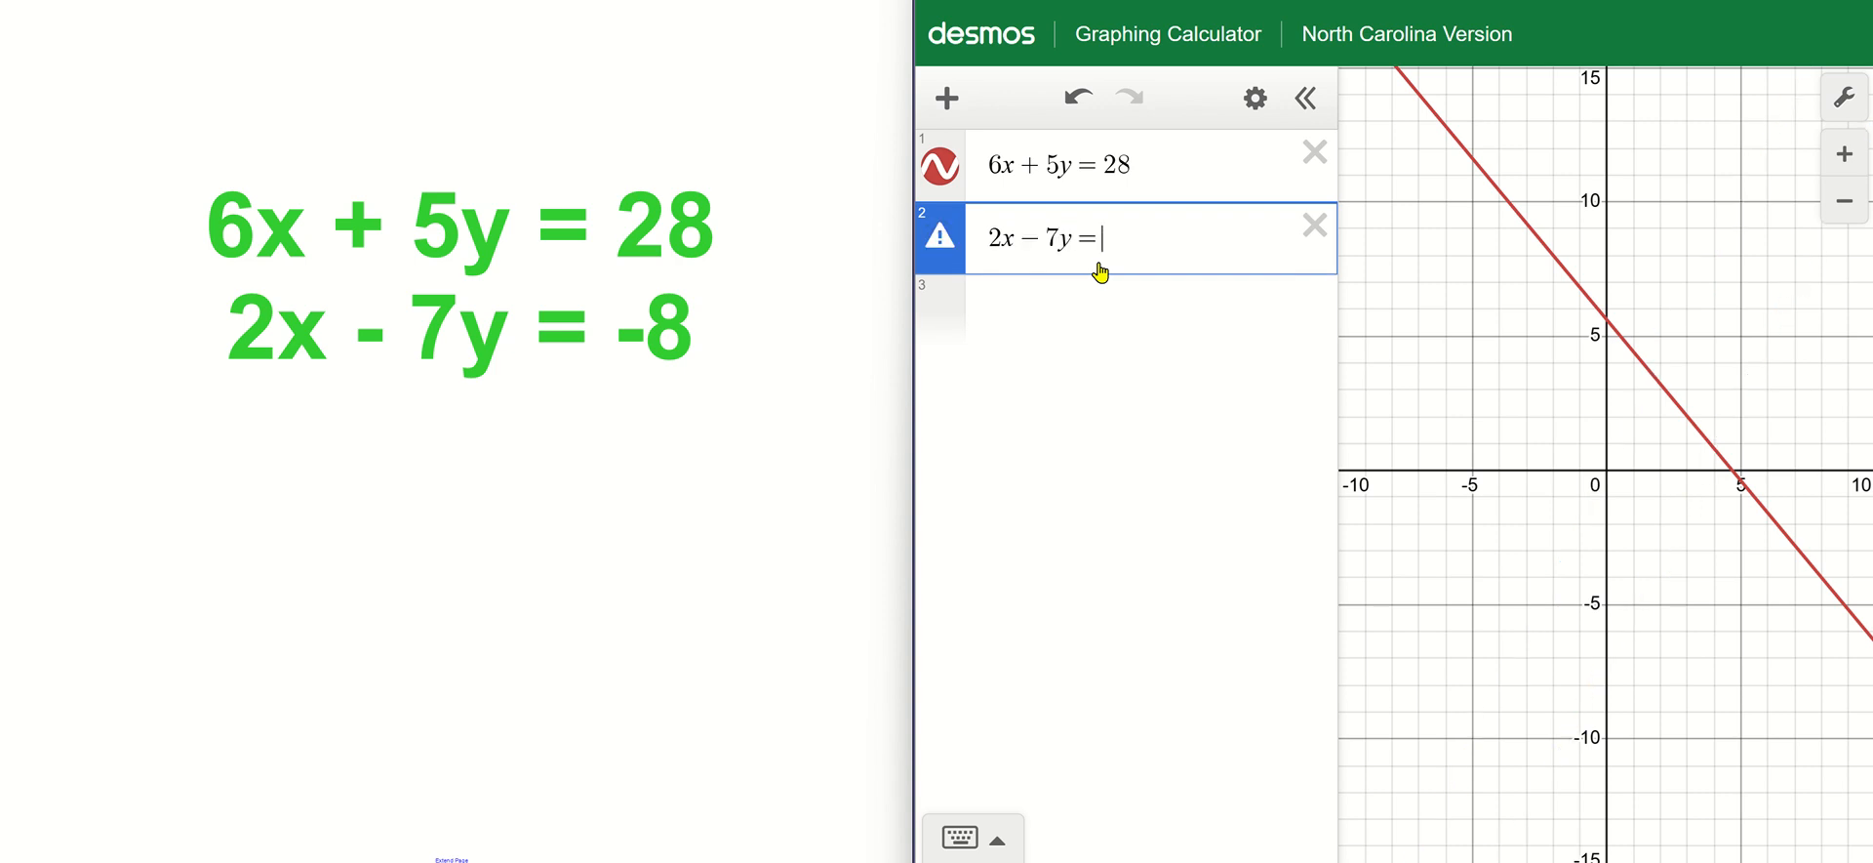
{"action": "type", "text": "-8"}
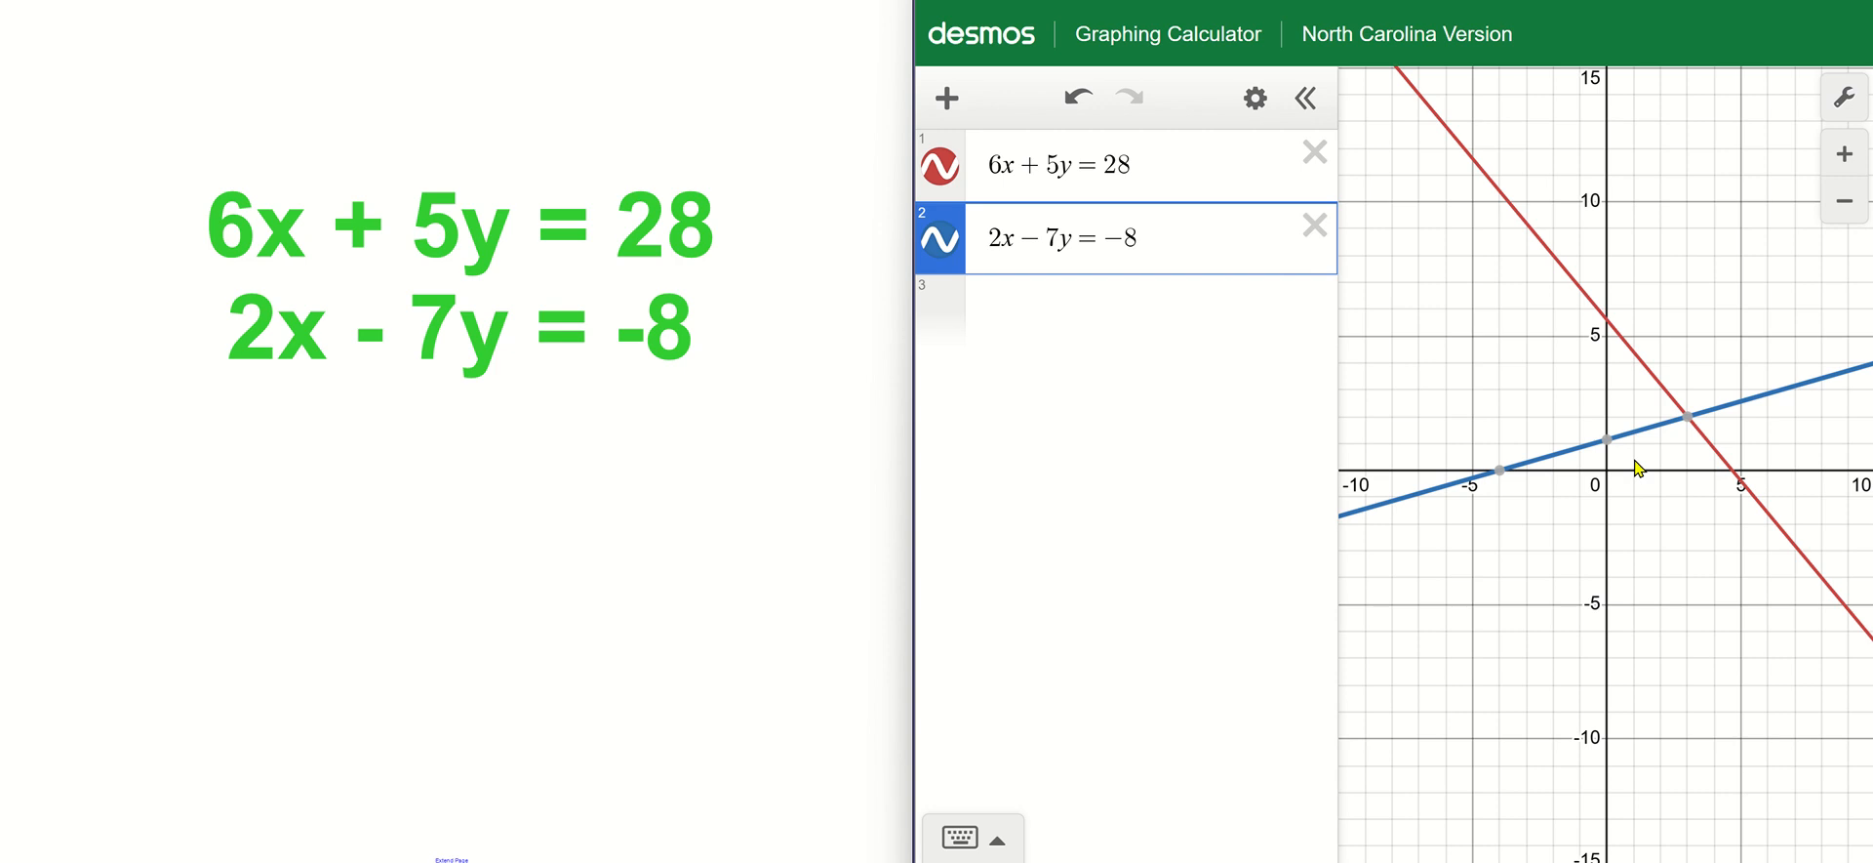
{"action": "left_click", "coordinate": [1688, 417]}
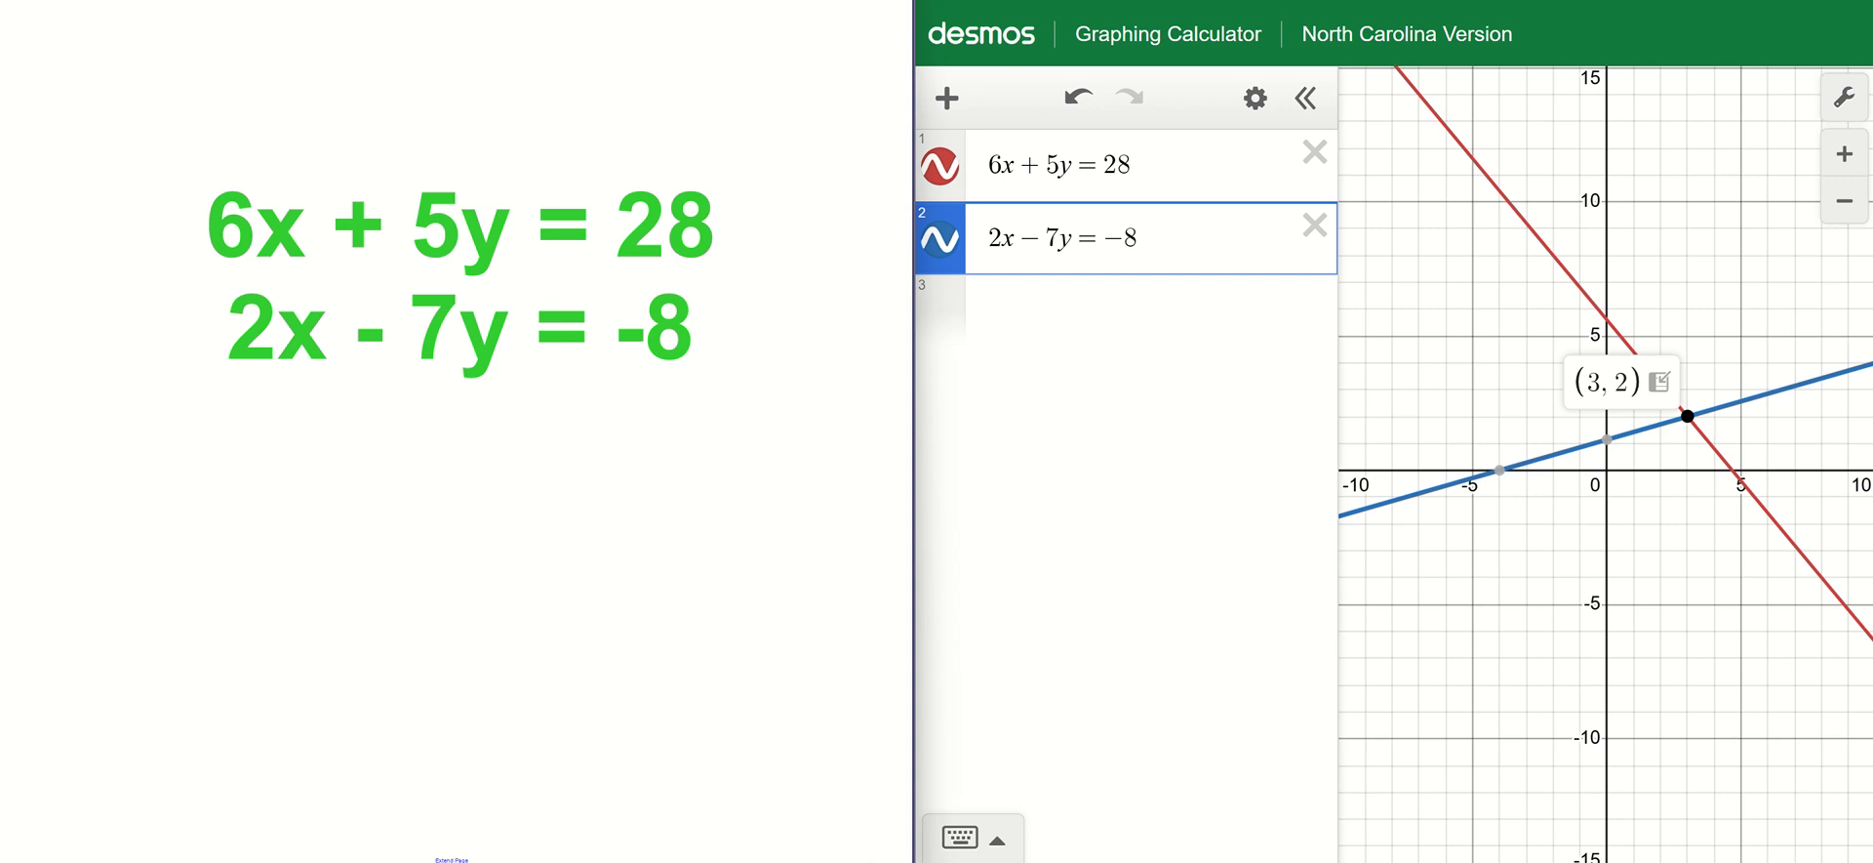
Handwrite the solution (3, 2) below the system on the slide, with x = 3 and y = 2 beneath it.
{"action": "mouse_move", "coordinate": [316, 409]}
{"action": "left_mouse_down"}
{"action": "mouse_move", "coordinate": [353, 430]}
{"action": "mouse_move", "coordinate": [344, 483]}
{"action": "mouse_move", "coordinate": [372, 500]}
{"action": "left_mouse_up"}
{"action": "mouse_move", "coordinate": [414, 408]}
{"action": "left_mouse_down"}
{"action": "mouse_move", "coordinate": [422, 444]}
{"action": "mouse_move", "coordinate": [454, 454]}
{"action": "left_mouse_up"}
{"action": "left_click_drag", "start_coordinate": [470, 398], "coordinate": [466, 463]}
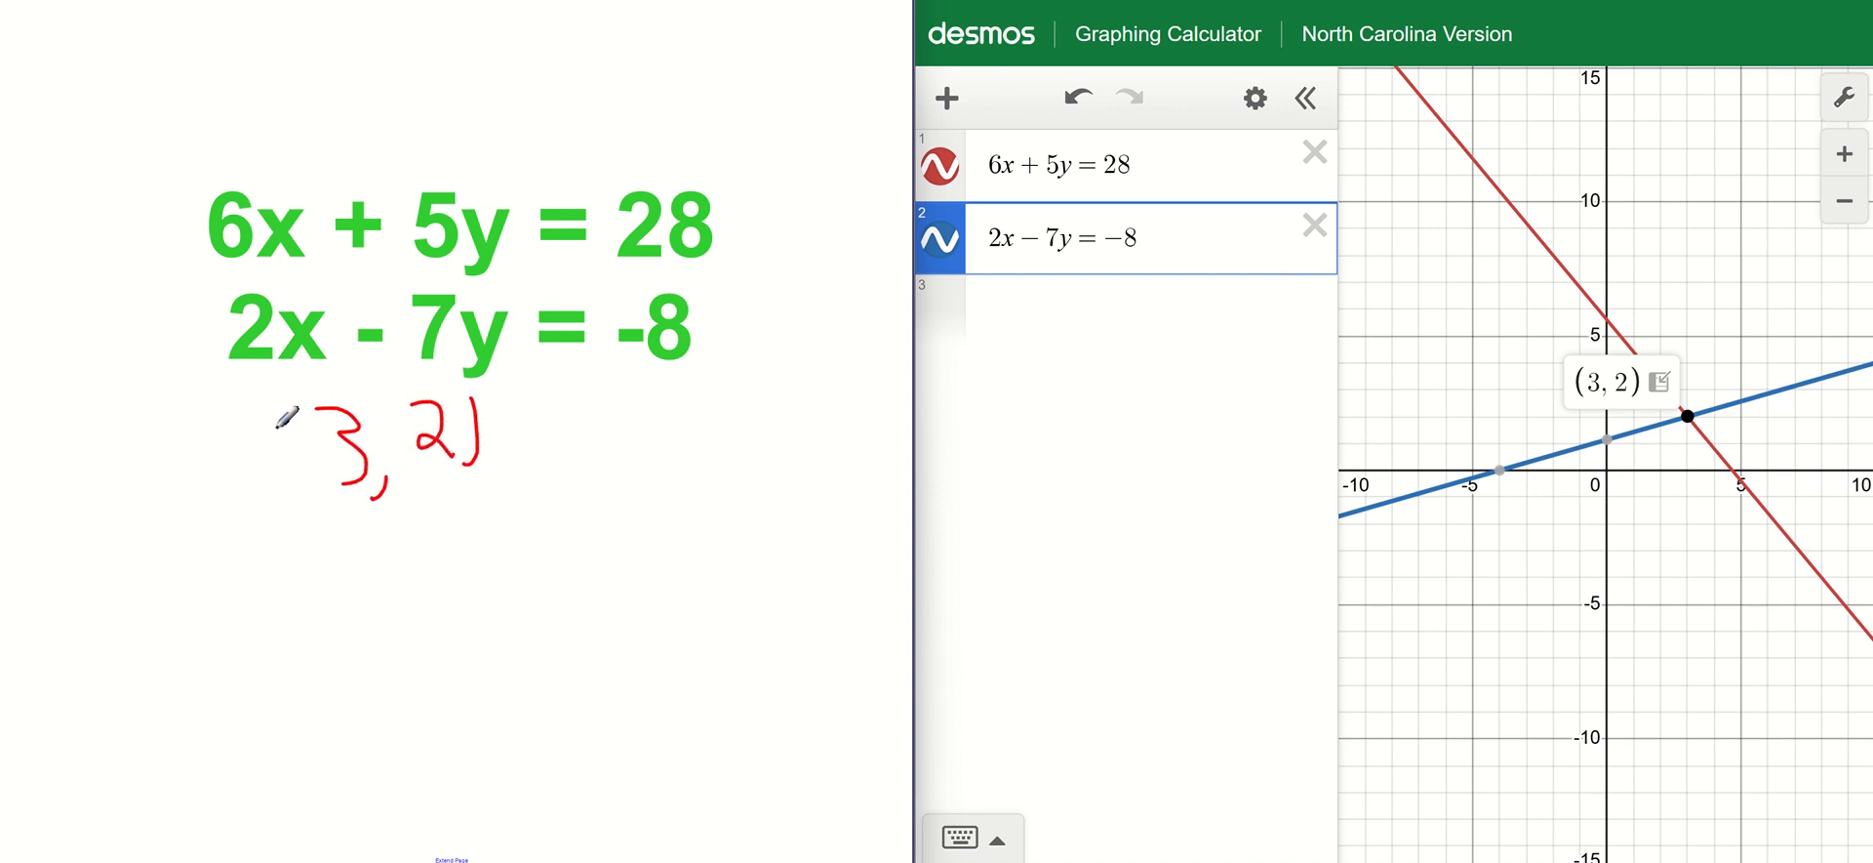
{"action": "left_click_drag", "start_coordinate": [310, 395], "coordinate": [298, 509]}
{"action": "mouse_move", "coordinate": [511, 568]}
{"action": "left_mouse_down"}
{"action": "mouse_move", "coordinate": [481, 605]}
{"action": "mouse_move", "coordinate": [573, 588]}
{"action": "left_mouse_up"}
{"action": "mouse_move", "coordinate": [608, 529]}
{"action": "left_mouse_down"}
{"action": "mouse_move", "coordinate": [661, 569]}
{"action": "mouse_move", "coordinate": [615, 610]}
{"action": "left_mouse_up"}
{"action": "left_click_drag", "start_coordinate": [504, 680], "coordinate": [519, 768]}
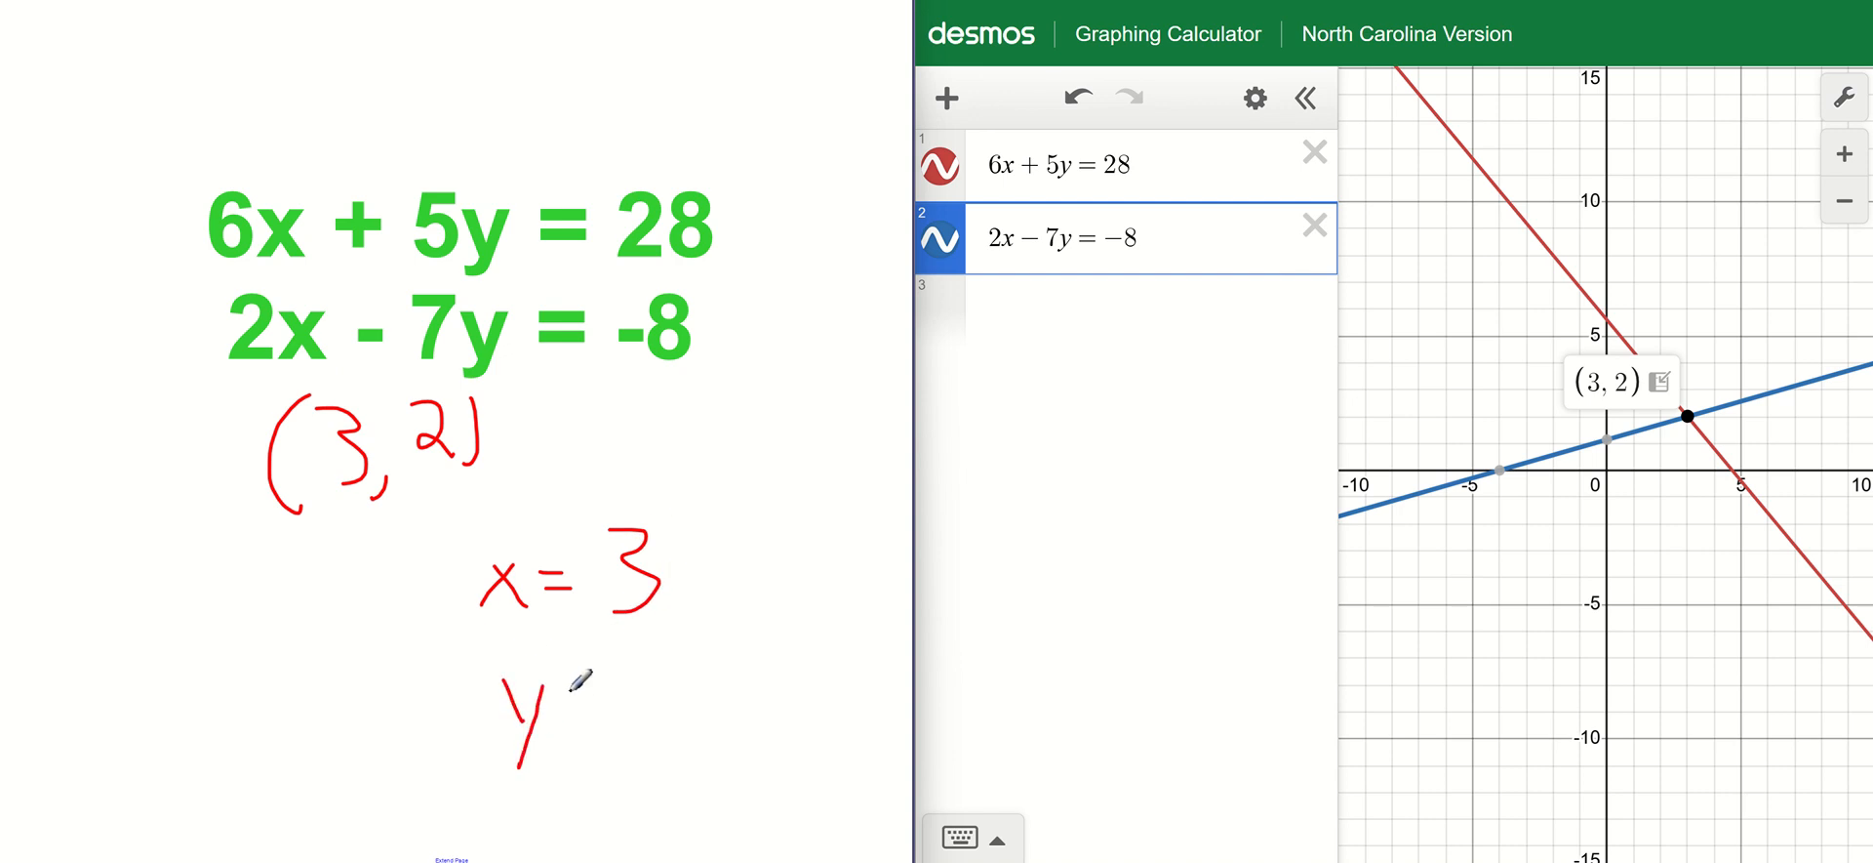
{"action": "mouse_move", "coordinate": [571, 684]}
{"action": "left_mouse_down"}
{"action": "mouse_move", "coordinate": [591, 711]}
{"action": "mouse_move", "coordinate": [676, 720]}
{"action": "left_mouse_up"}
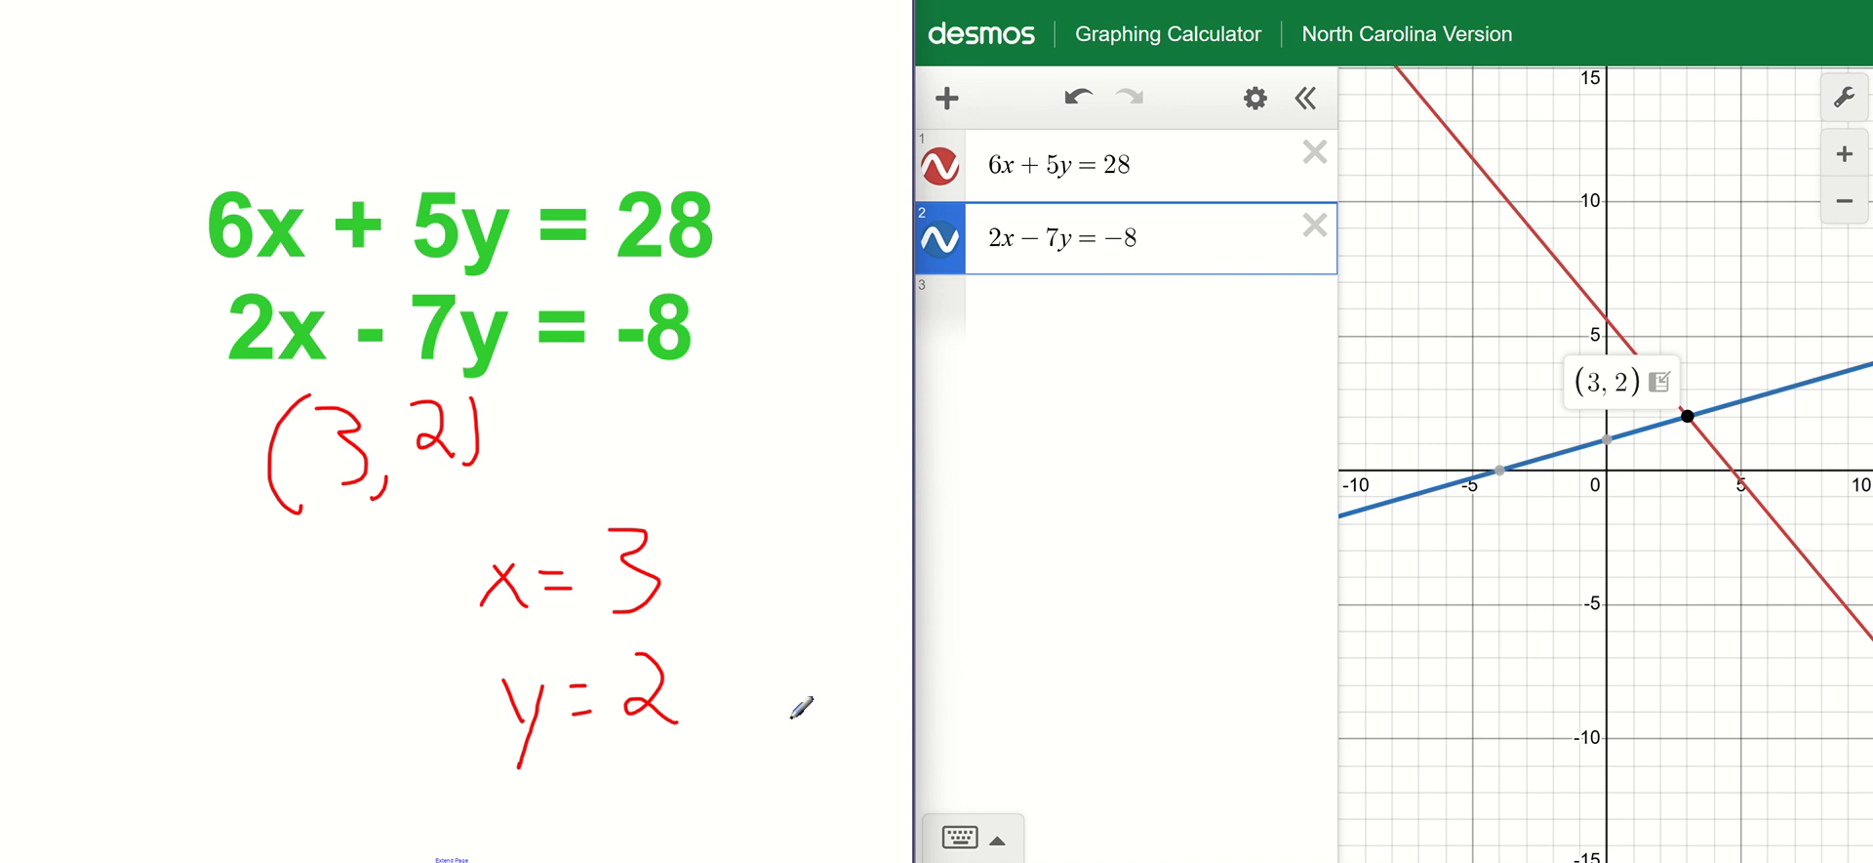
Advance to the slide asking for the value of x + y and delete both equations from the calculator.
{"action": "key", "text": "Page_Down"}
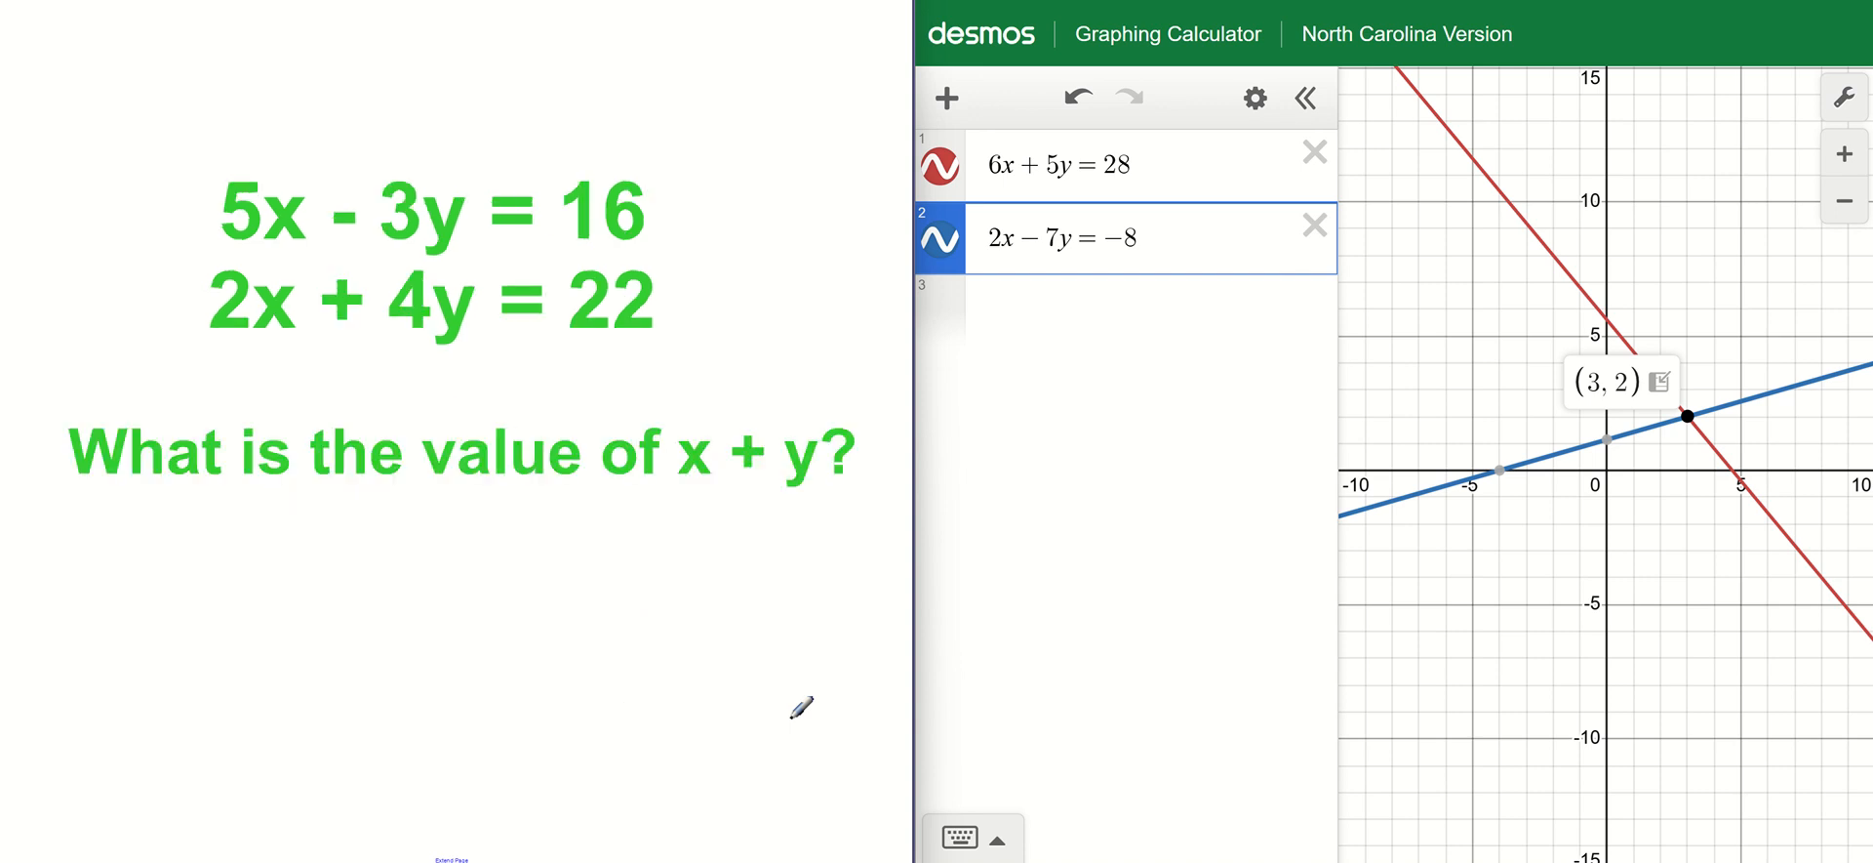
{"action": "left_click", "coordinate": [1313, 153]}
{"action": "left_click", "coordinate": [1314, 153]}
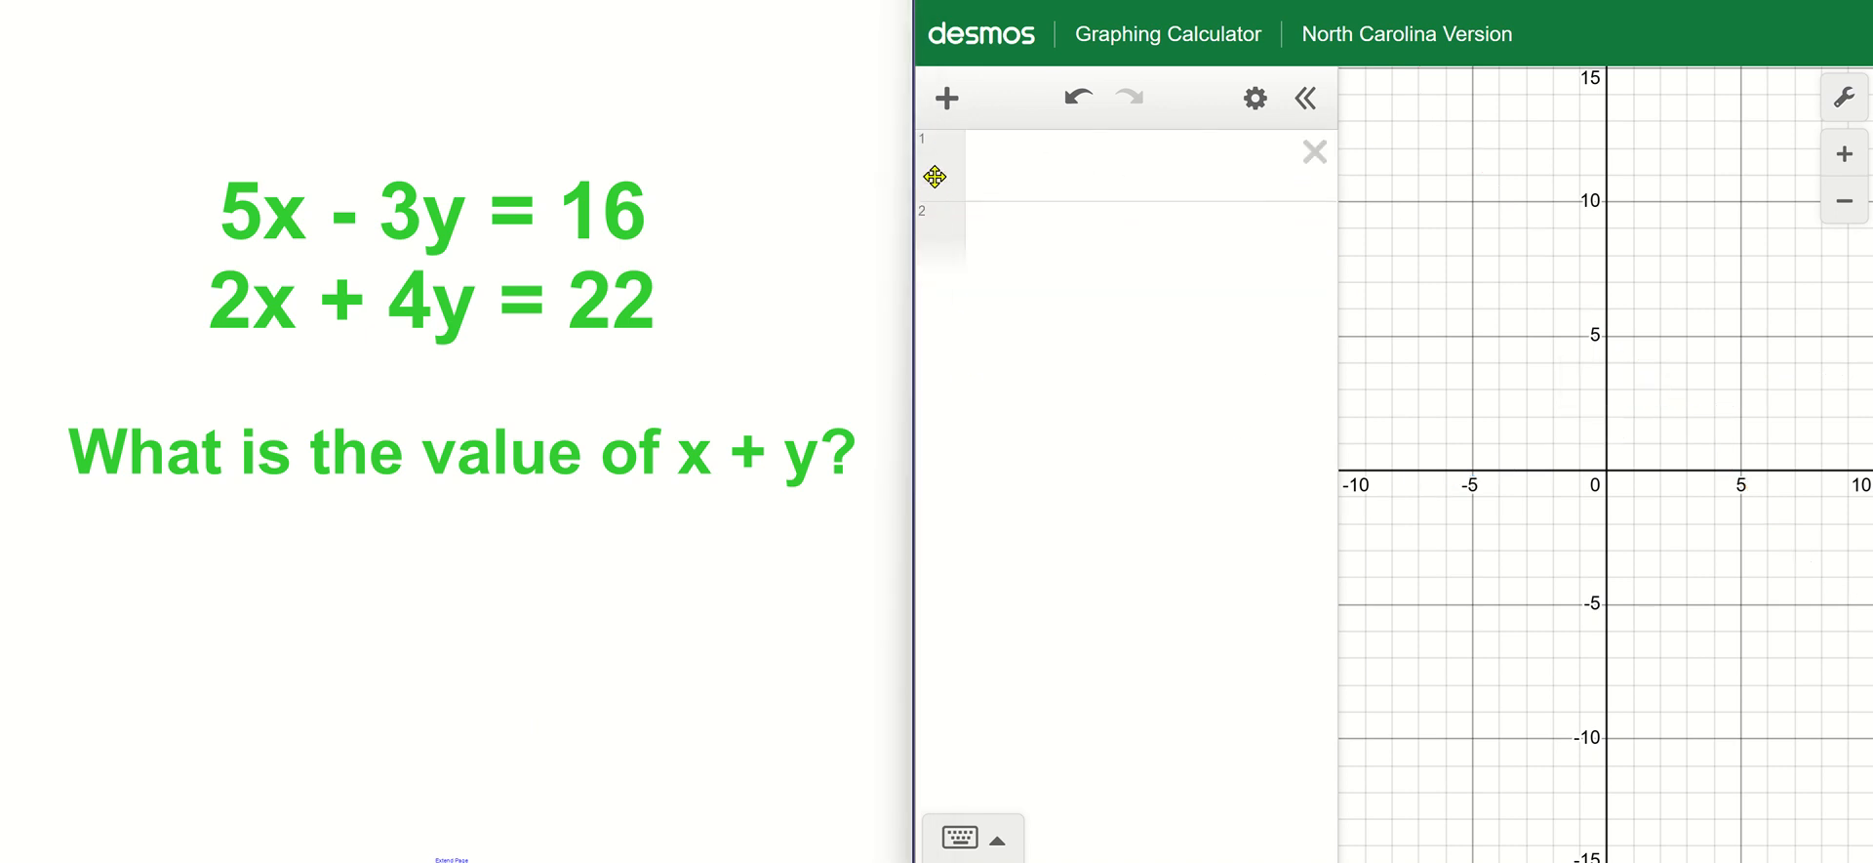
Enter the new system's first equation, 5x - 3y = 16, and hide its line on the graph.
{"action": "left_click", "coordinate": [1044, 166]}
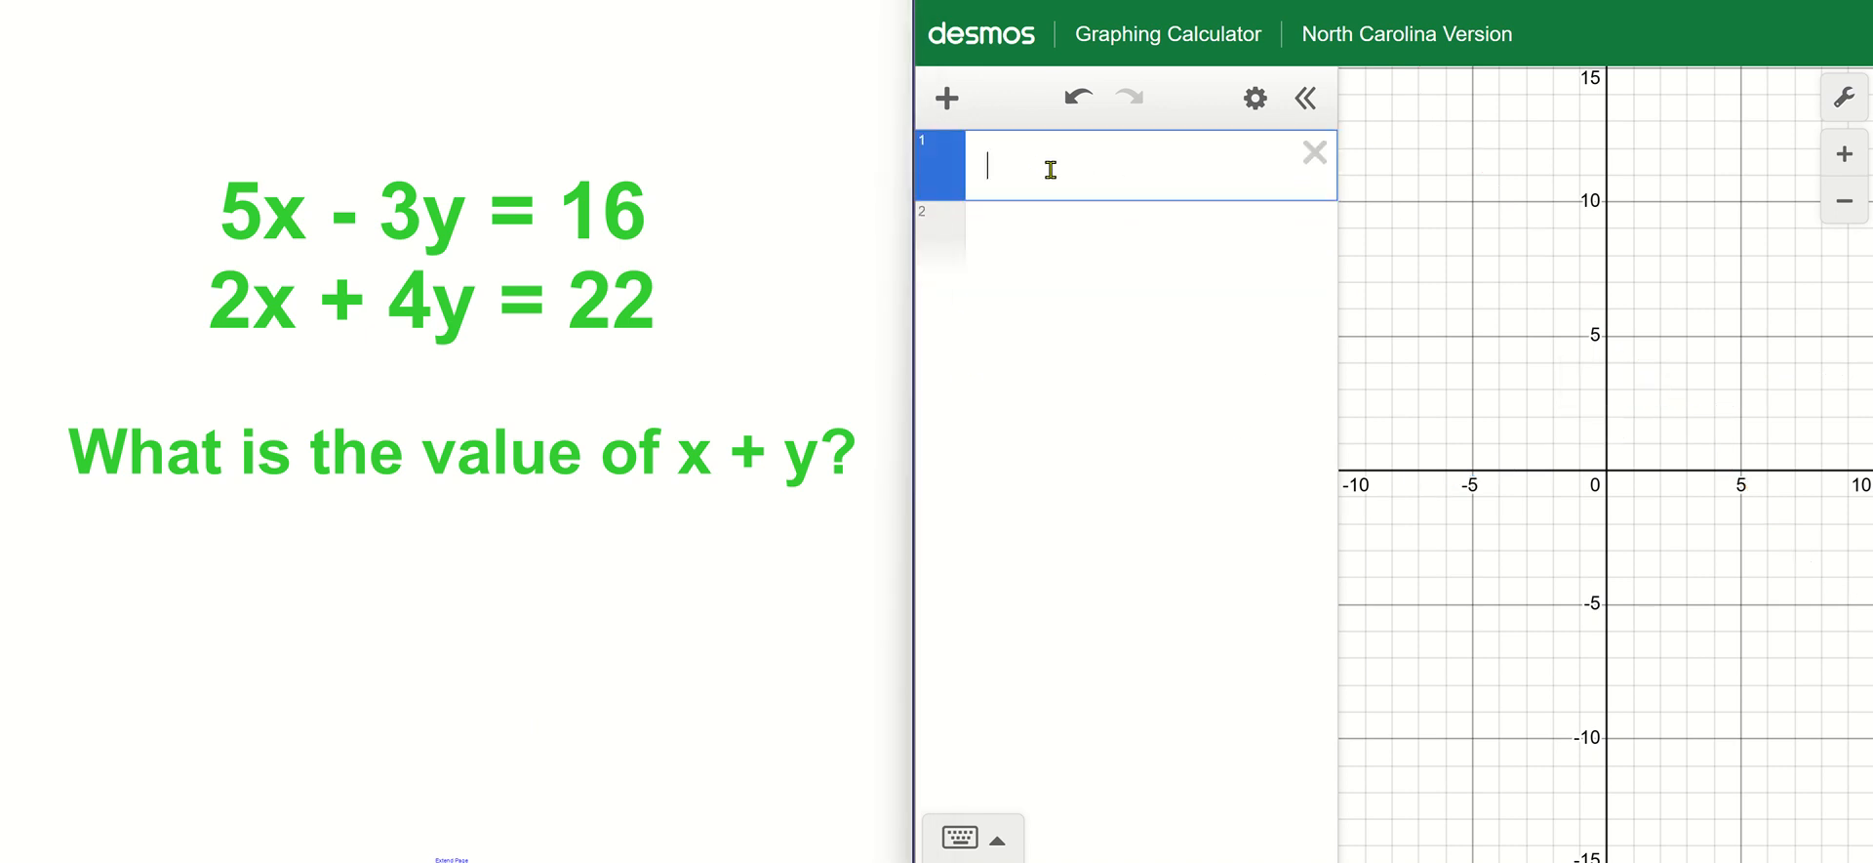
{"action": "type", "text": "5"}
{"action": "type", "text": "x"}
{"action": "type", "text": "-3y"}
{"action": "type", "text": "=16"}
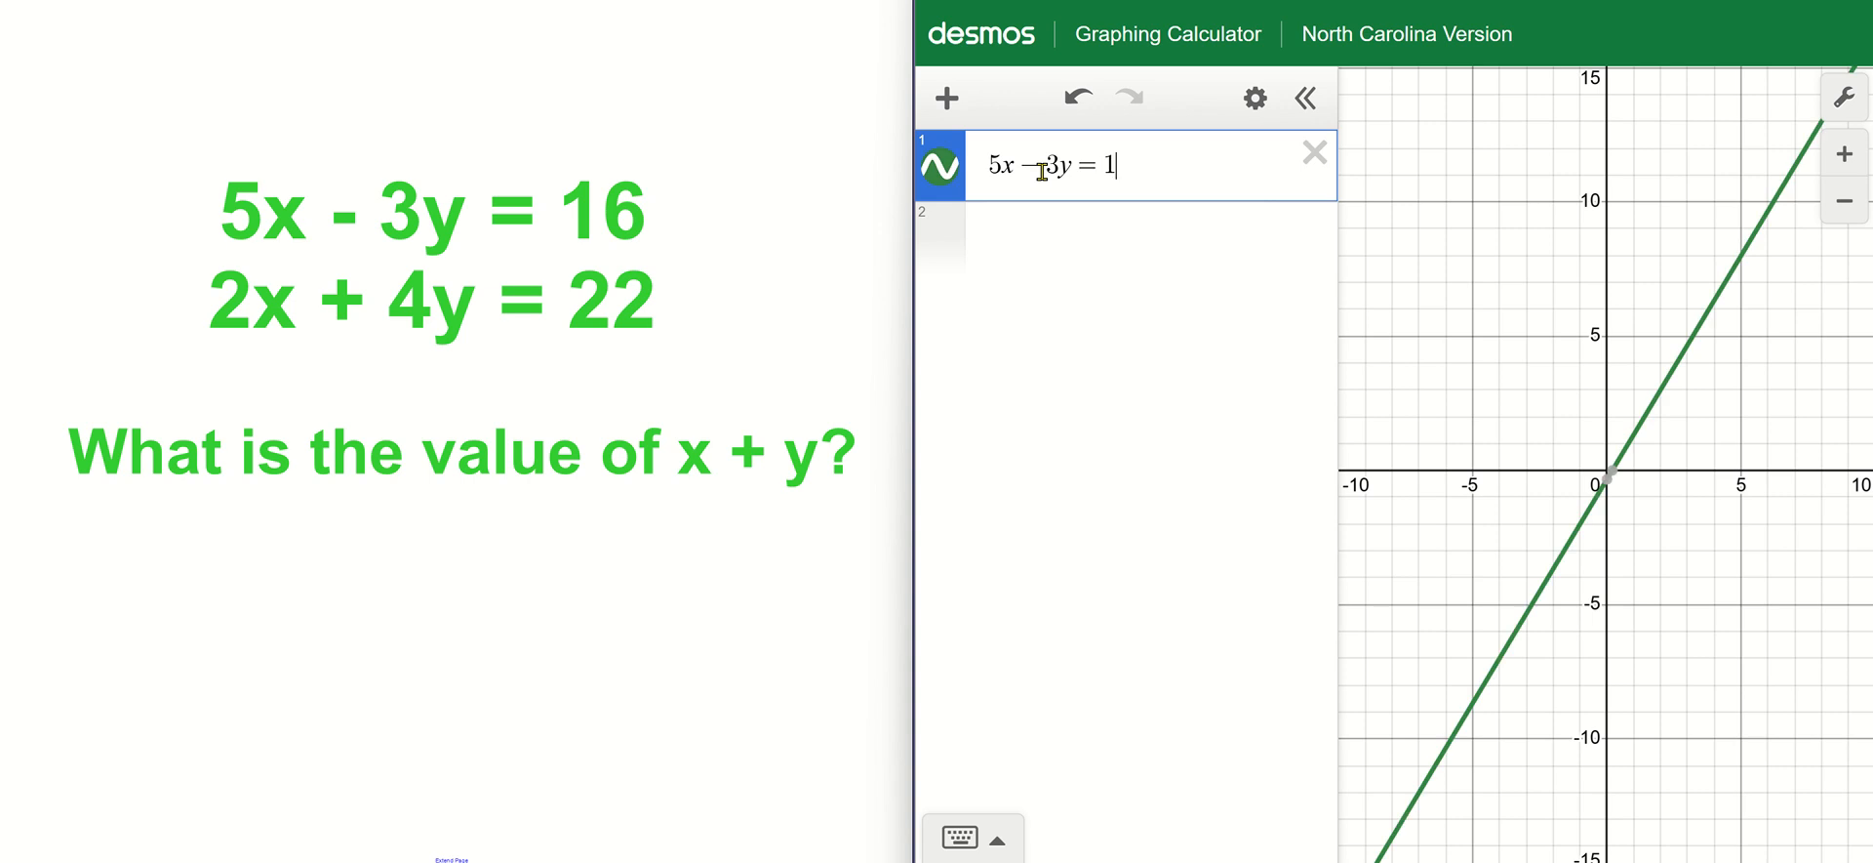
{"action": "left_click", "coordinate": [956, 191]}
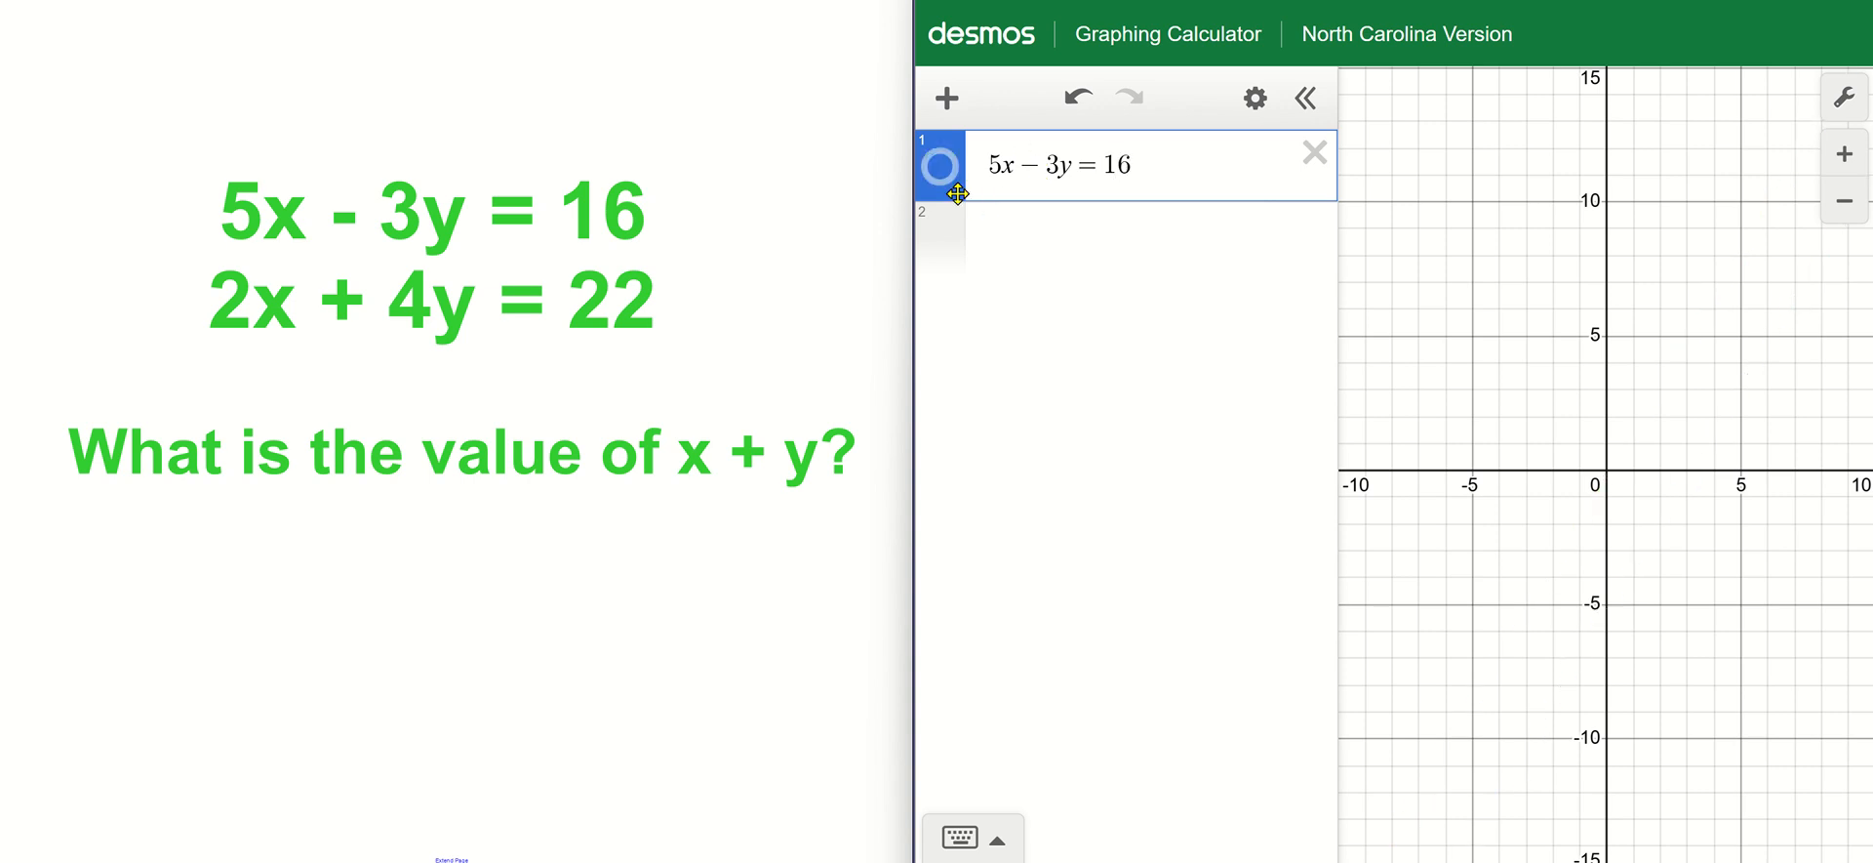
Enter the second equation, 2x + 4y = 22, and hide its line on the graph.
{"action": "left_click", "coordinate": [1027, 237]}
{"action": "type", "text": "2x + "}
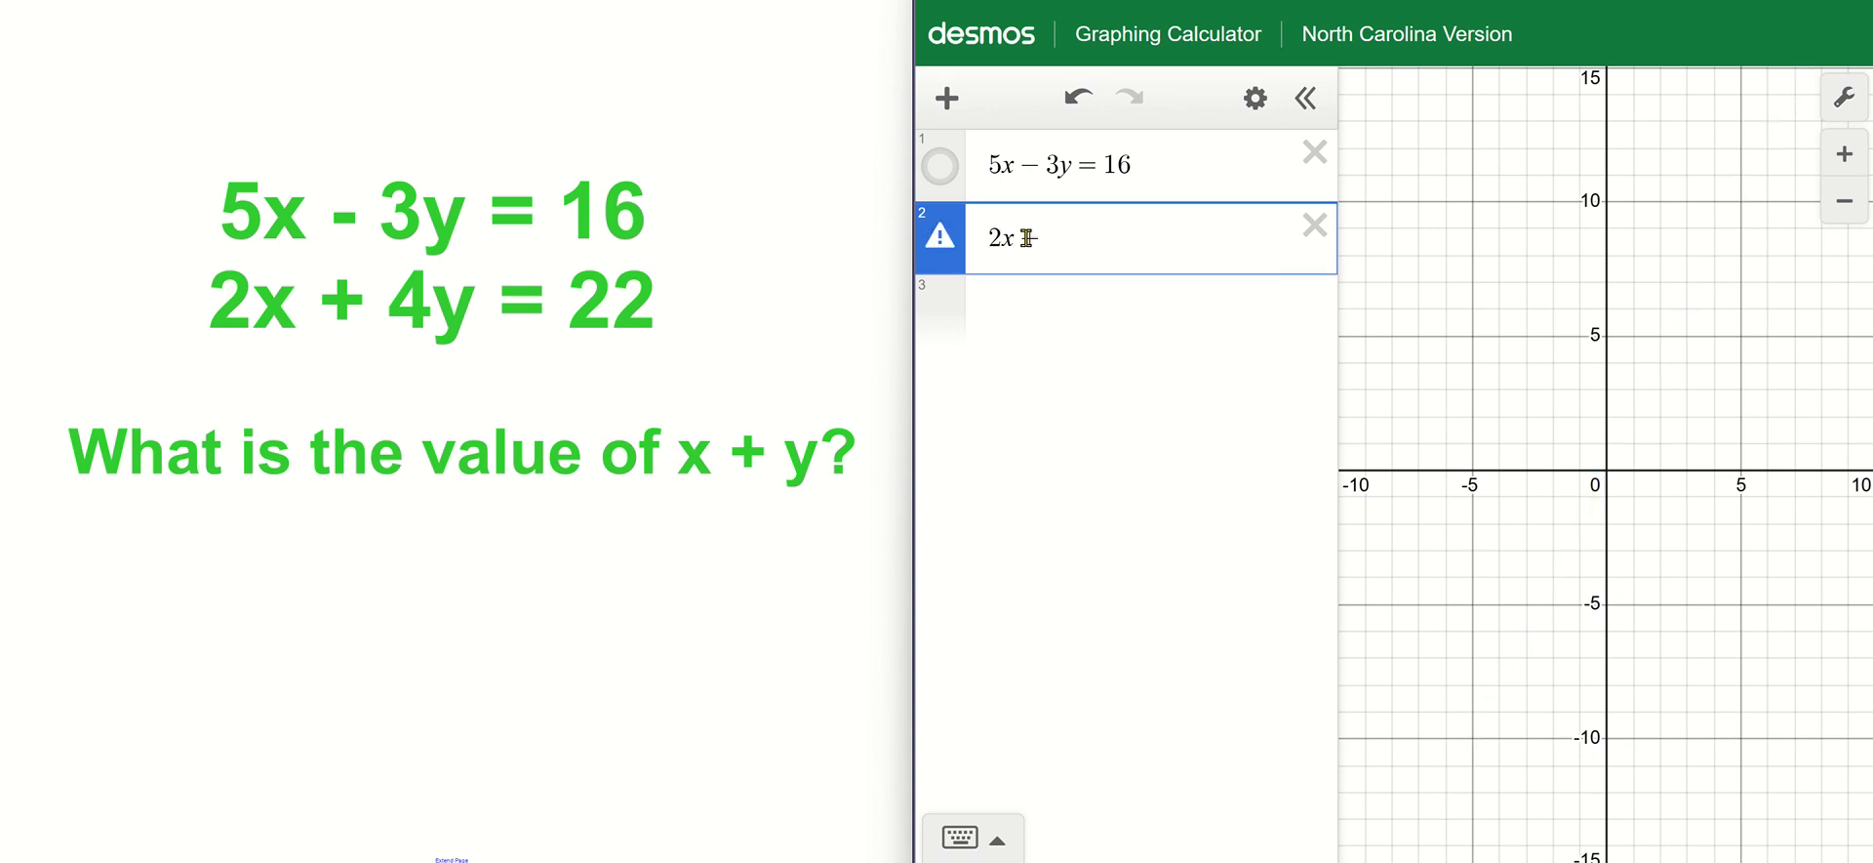
{"action": "type", "text": "4y = 22"}
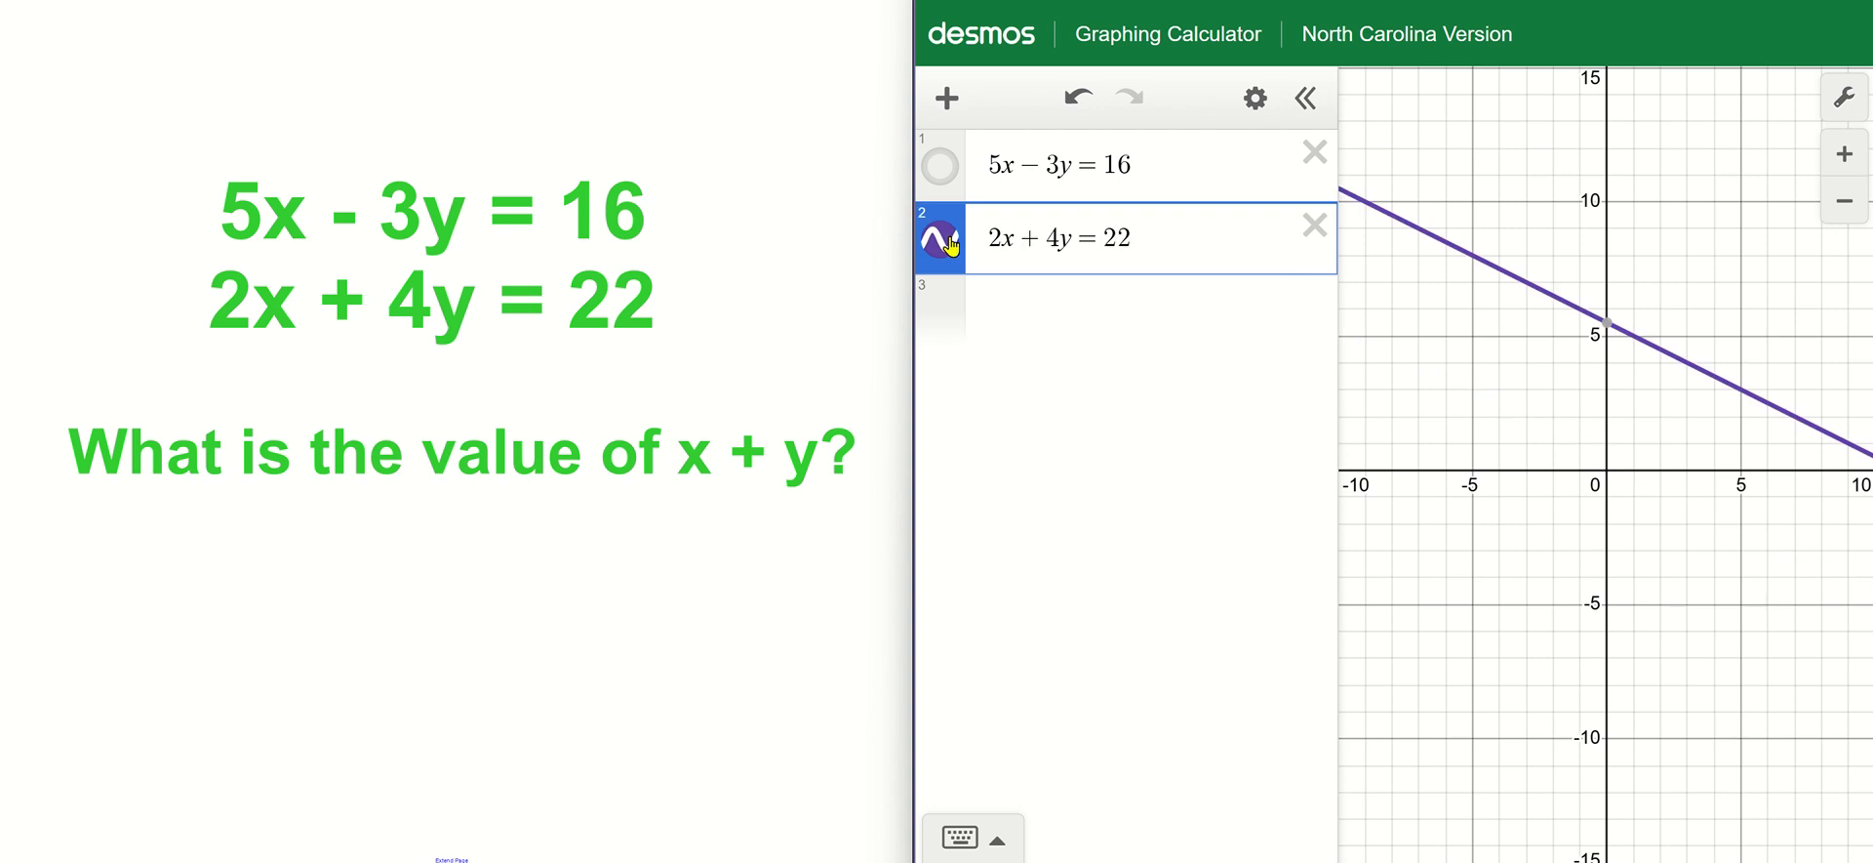
{"action": "left_click", "coordinate": [941, 240]}
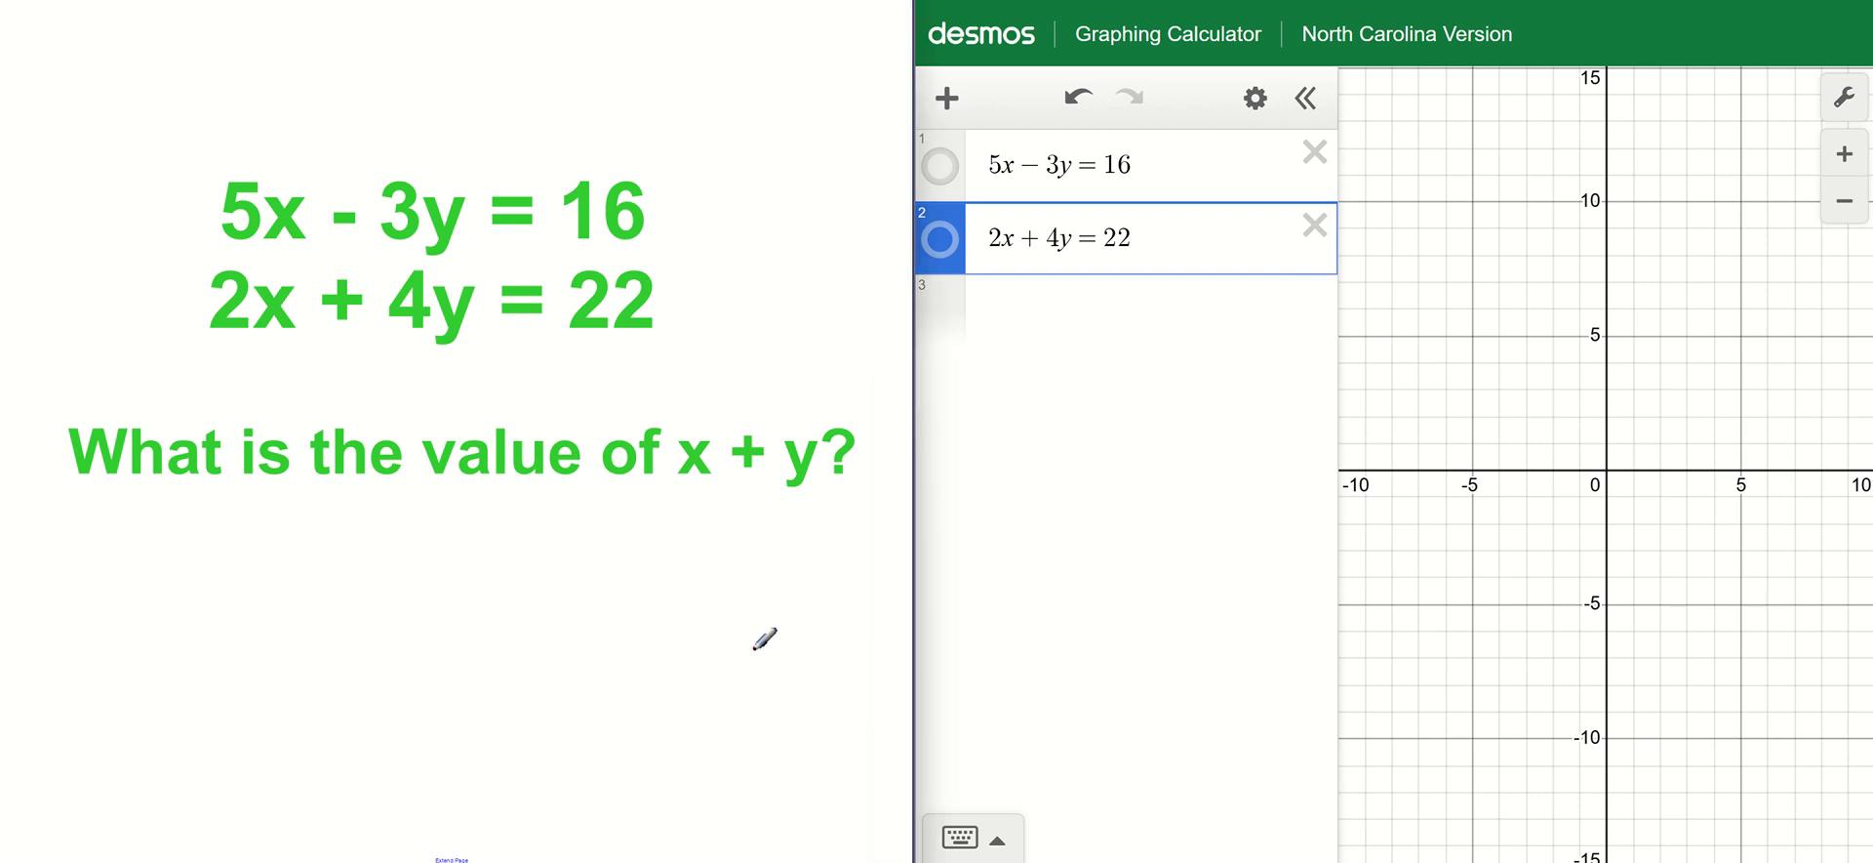
{"action": "left_click", "coordinate": [754, 648]}
Show both lines with their intersection's coordinates, and underline x + y in the slide's question.
{"action": "left_click", "coordinate": [941, 166]}
{"action": "left_click", "coordinate": [940, 239]}
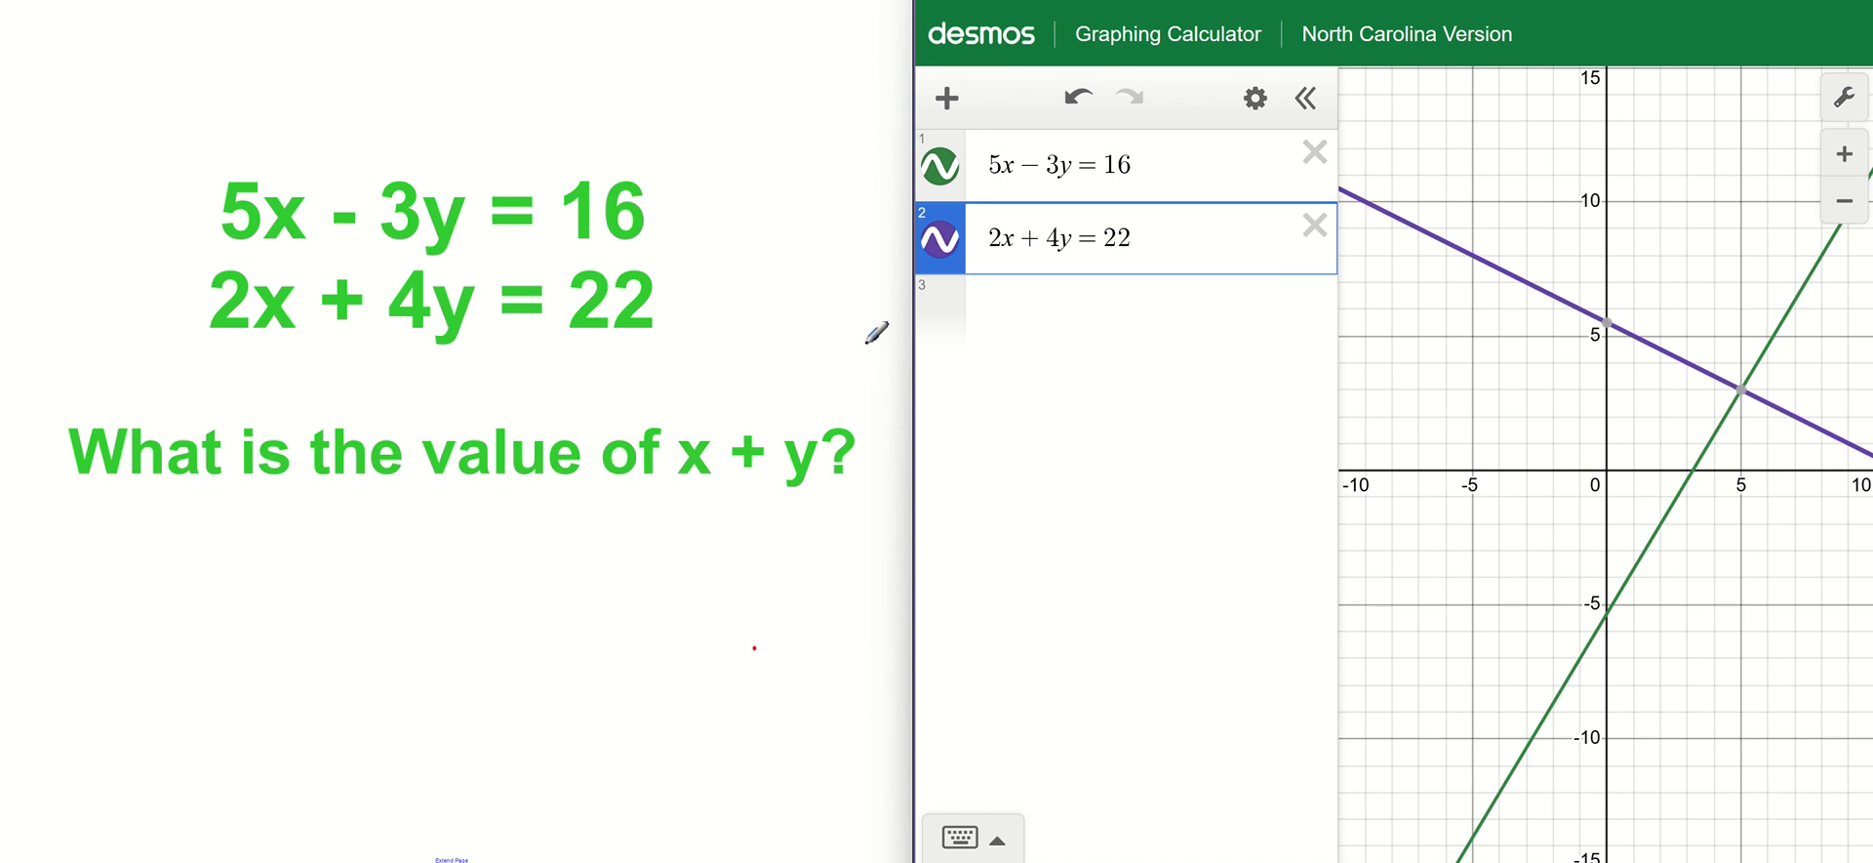
{"action": "left_click", "coordinate": [1742, 390]}
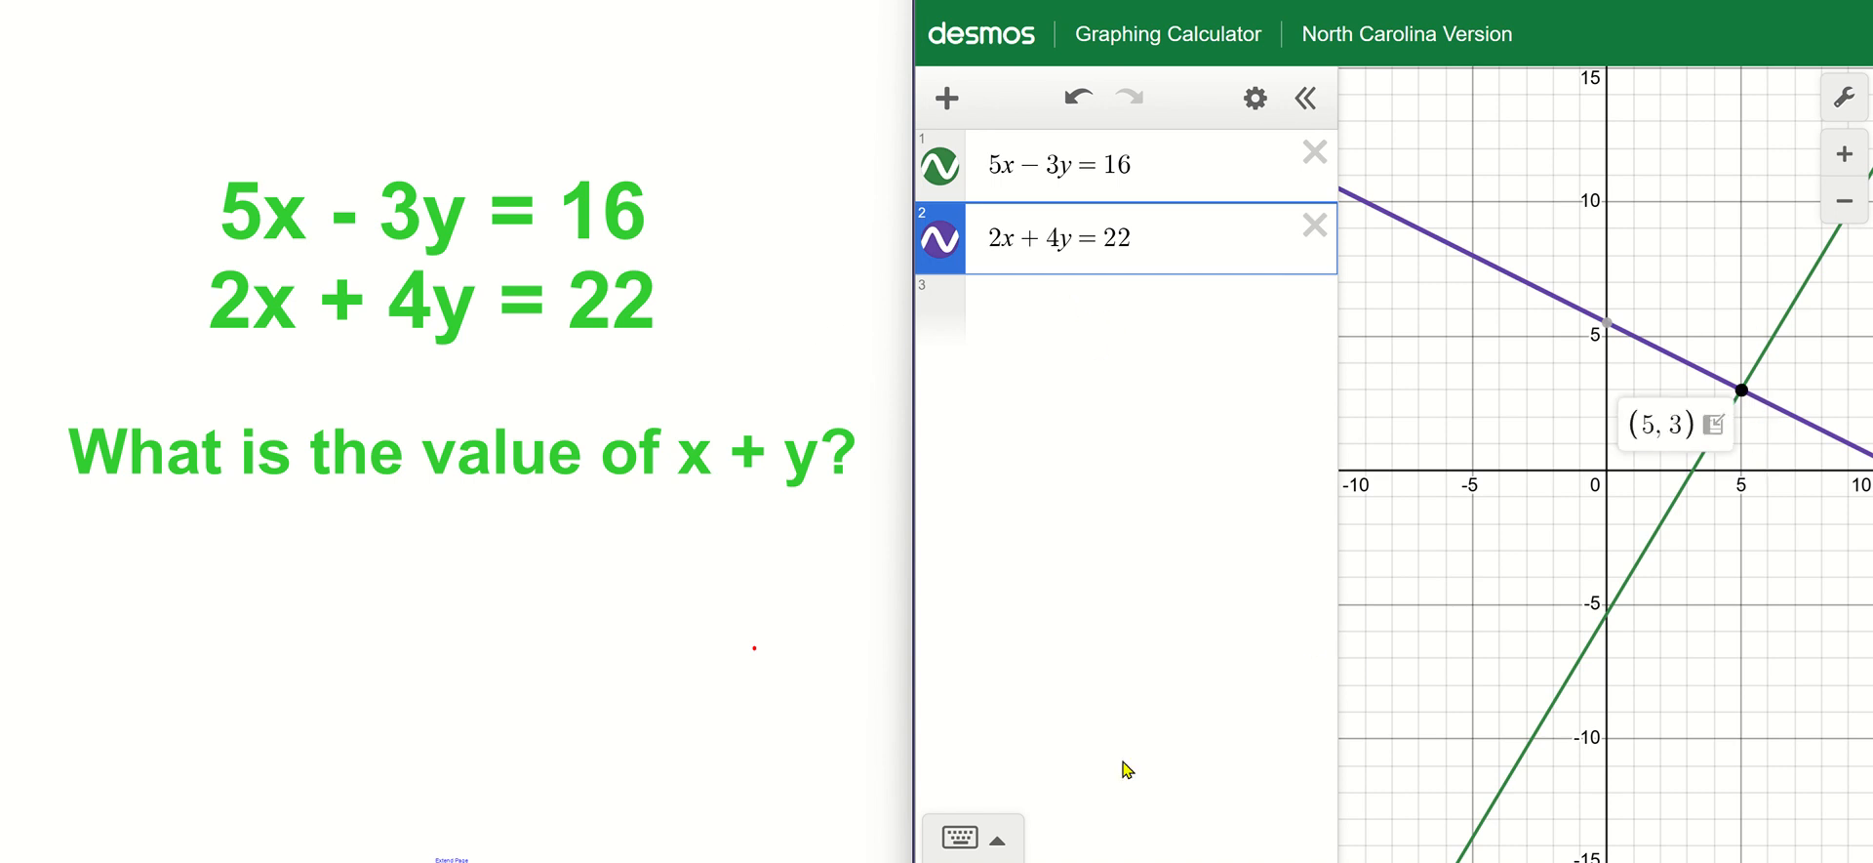
{"action": "left_click_drag", "start_coordinate": [673, 495], "coordinate": [841, 496]}
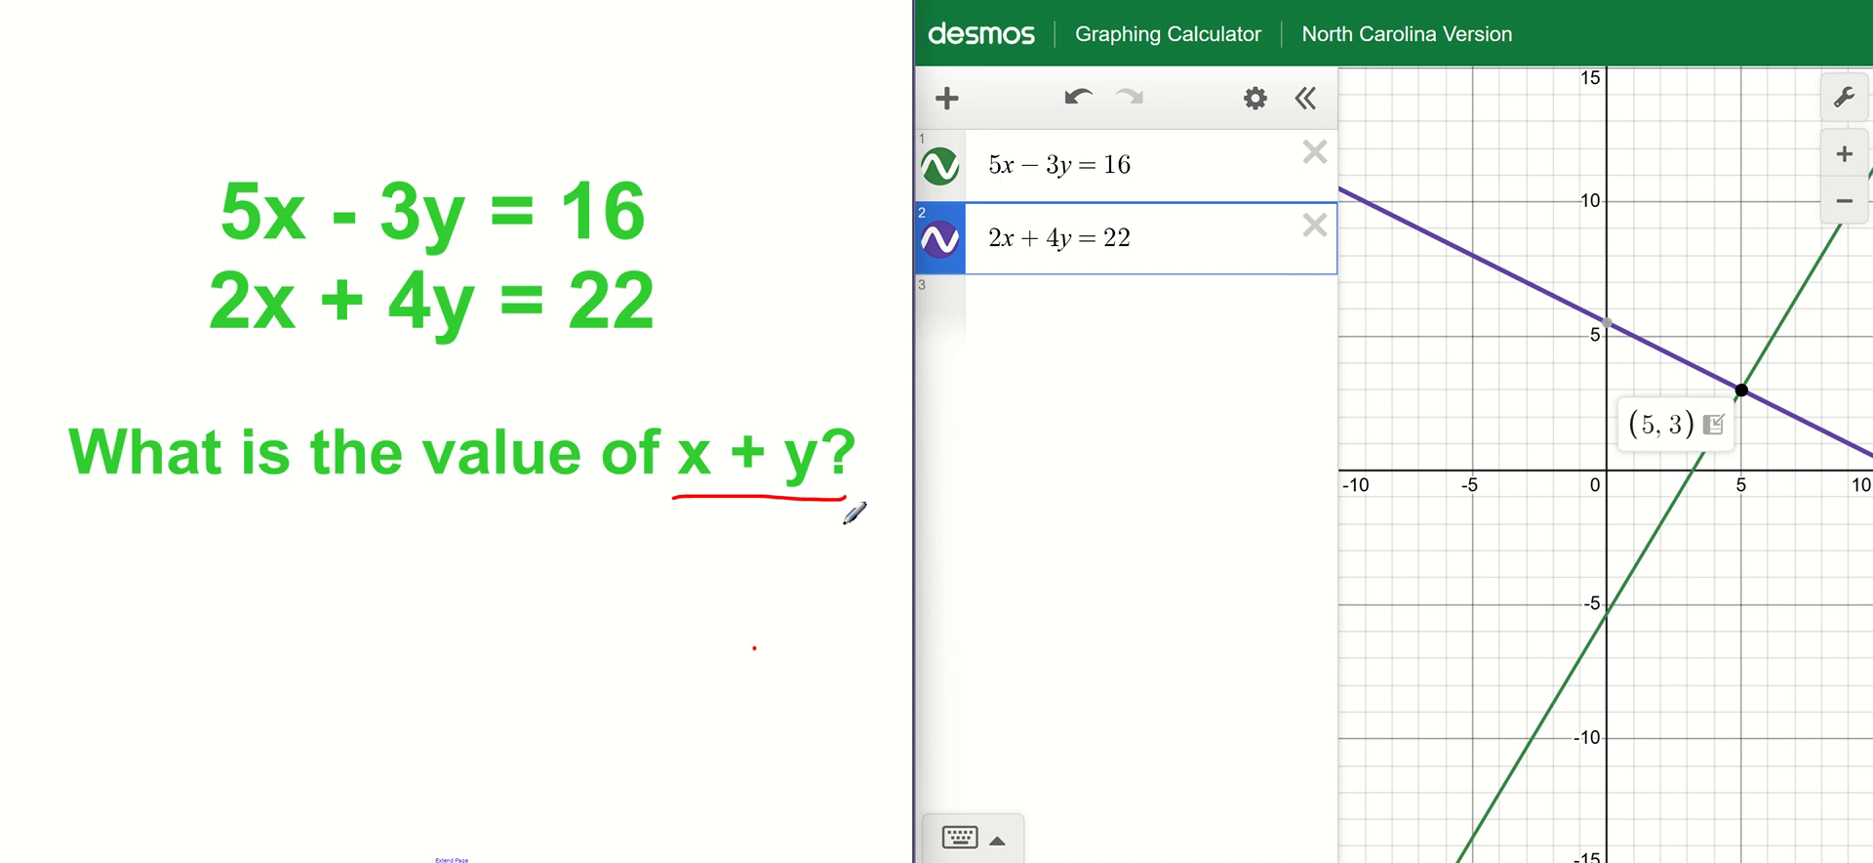
Advance to the pants and shirts word problem and clear both equations from the calculator.
{"action": "key", "text": "Page_Down"}
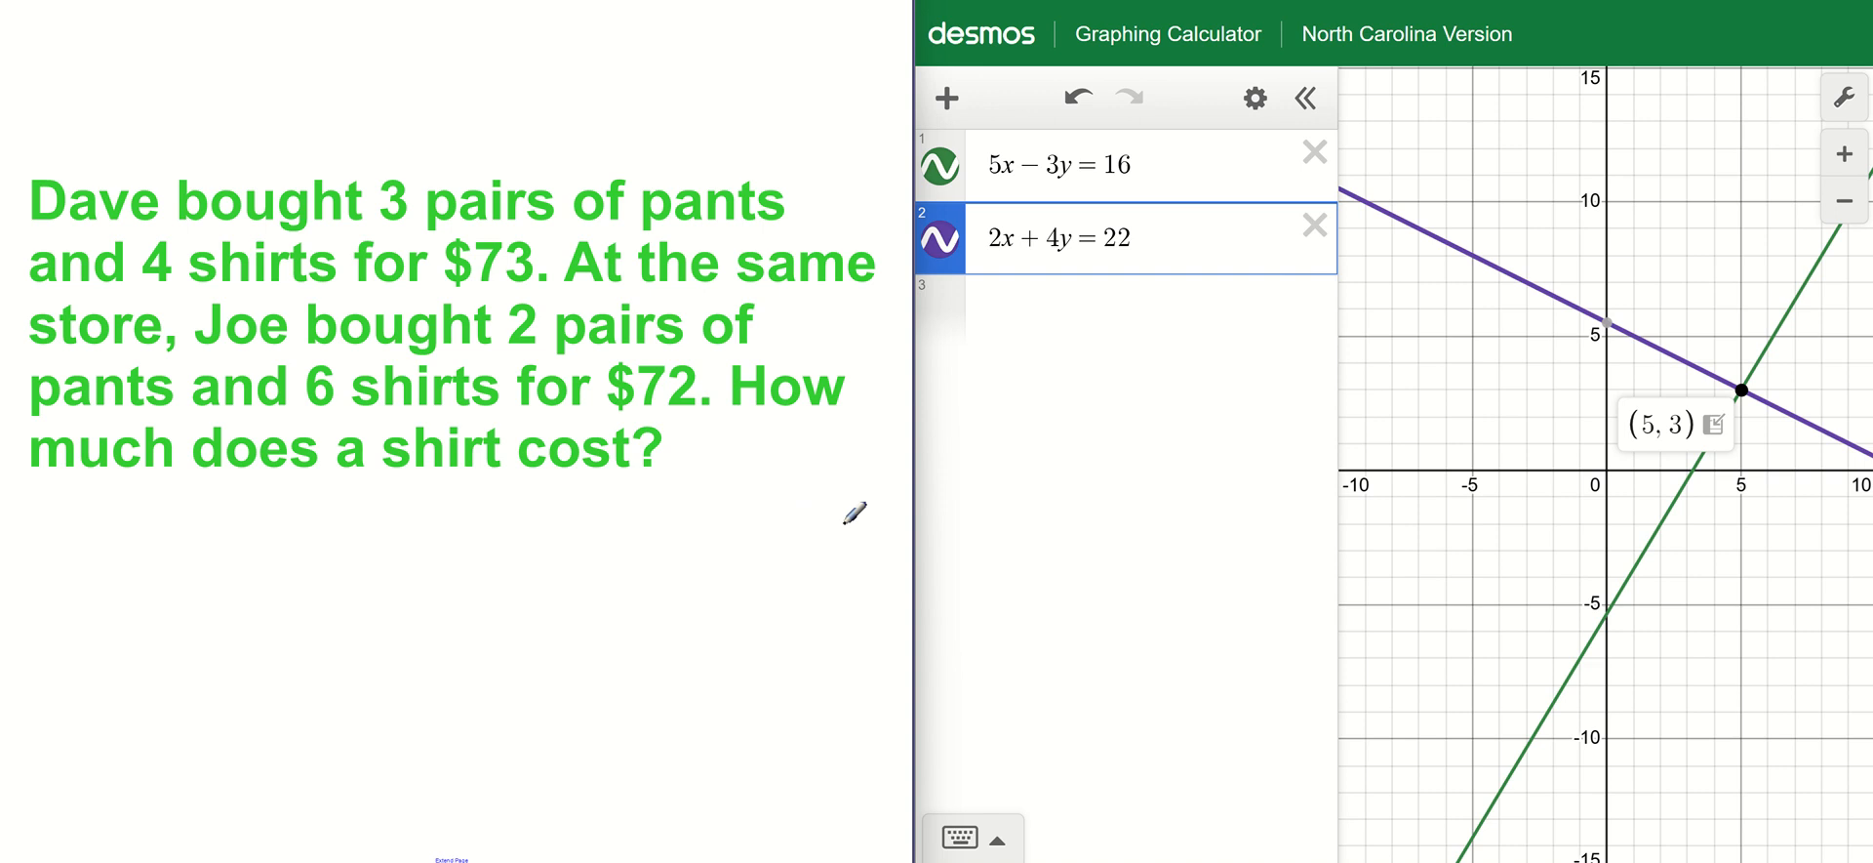
{"action": "left_click", "coordinate": [1315, 153]}
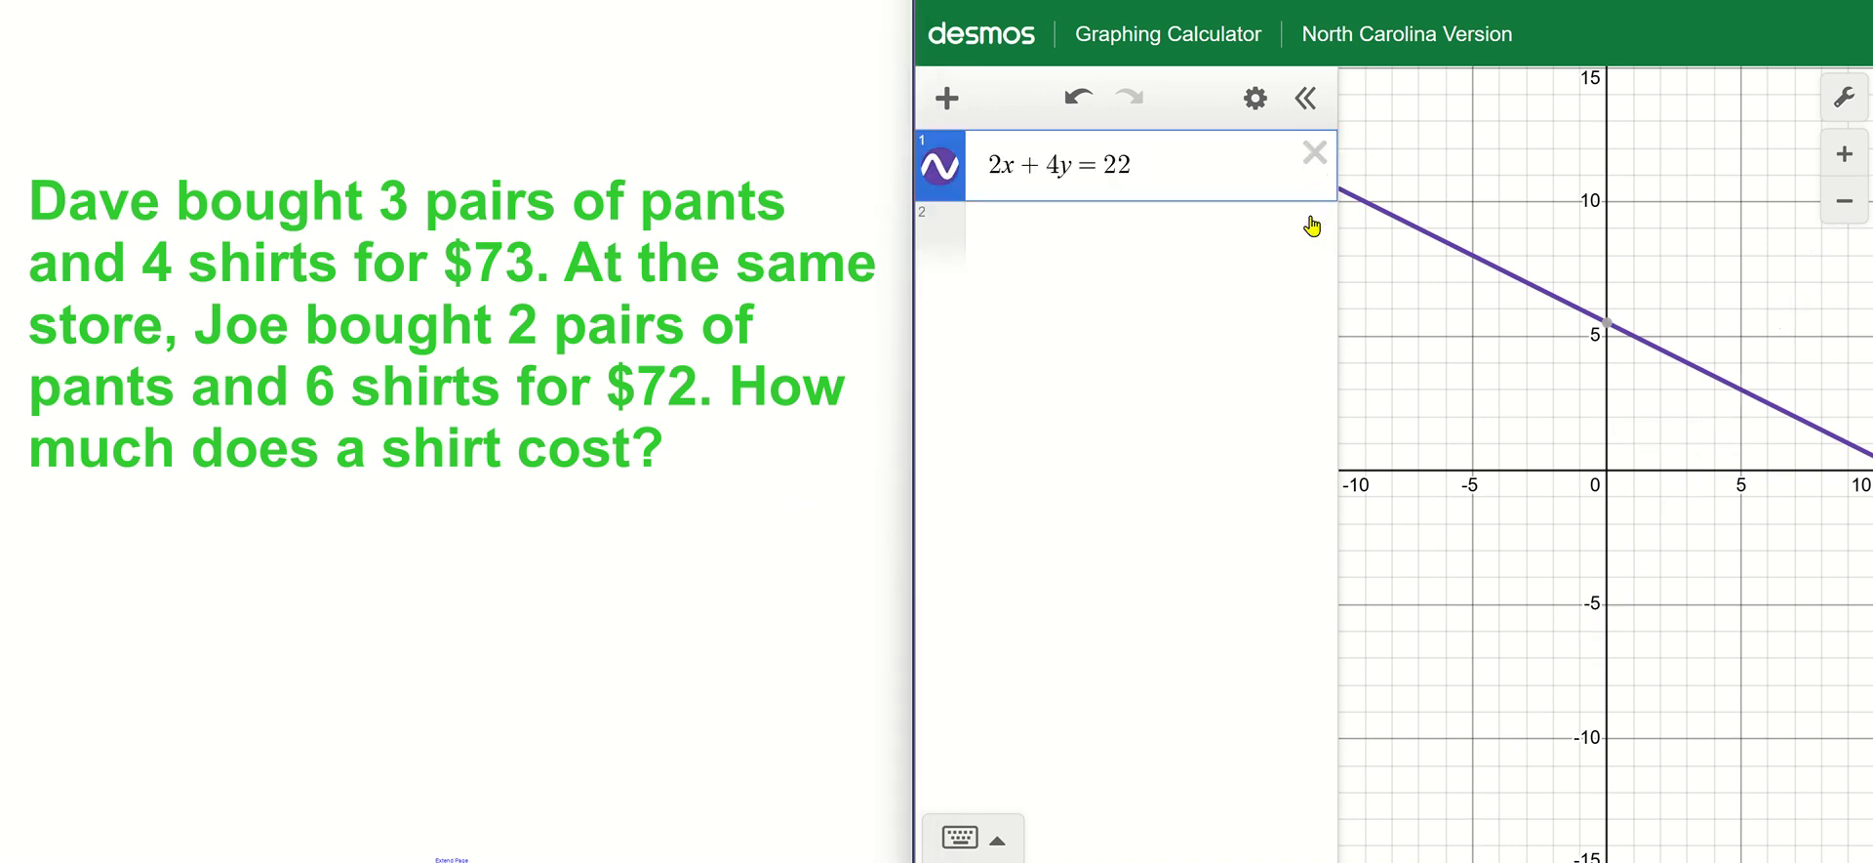
{"action": "left_click", "coordinate": [1315, 153]}
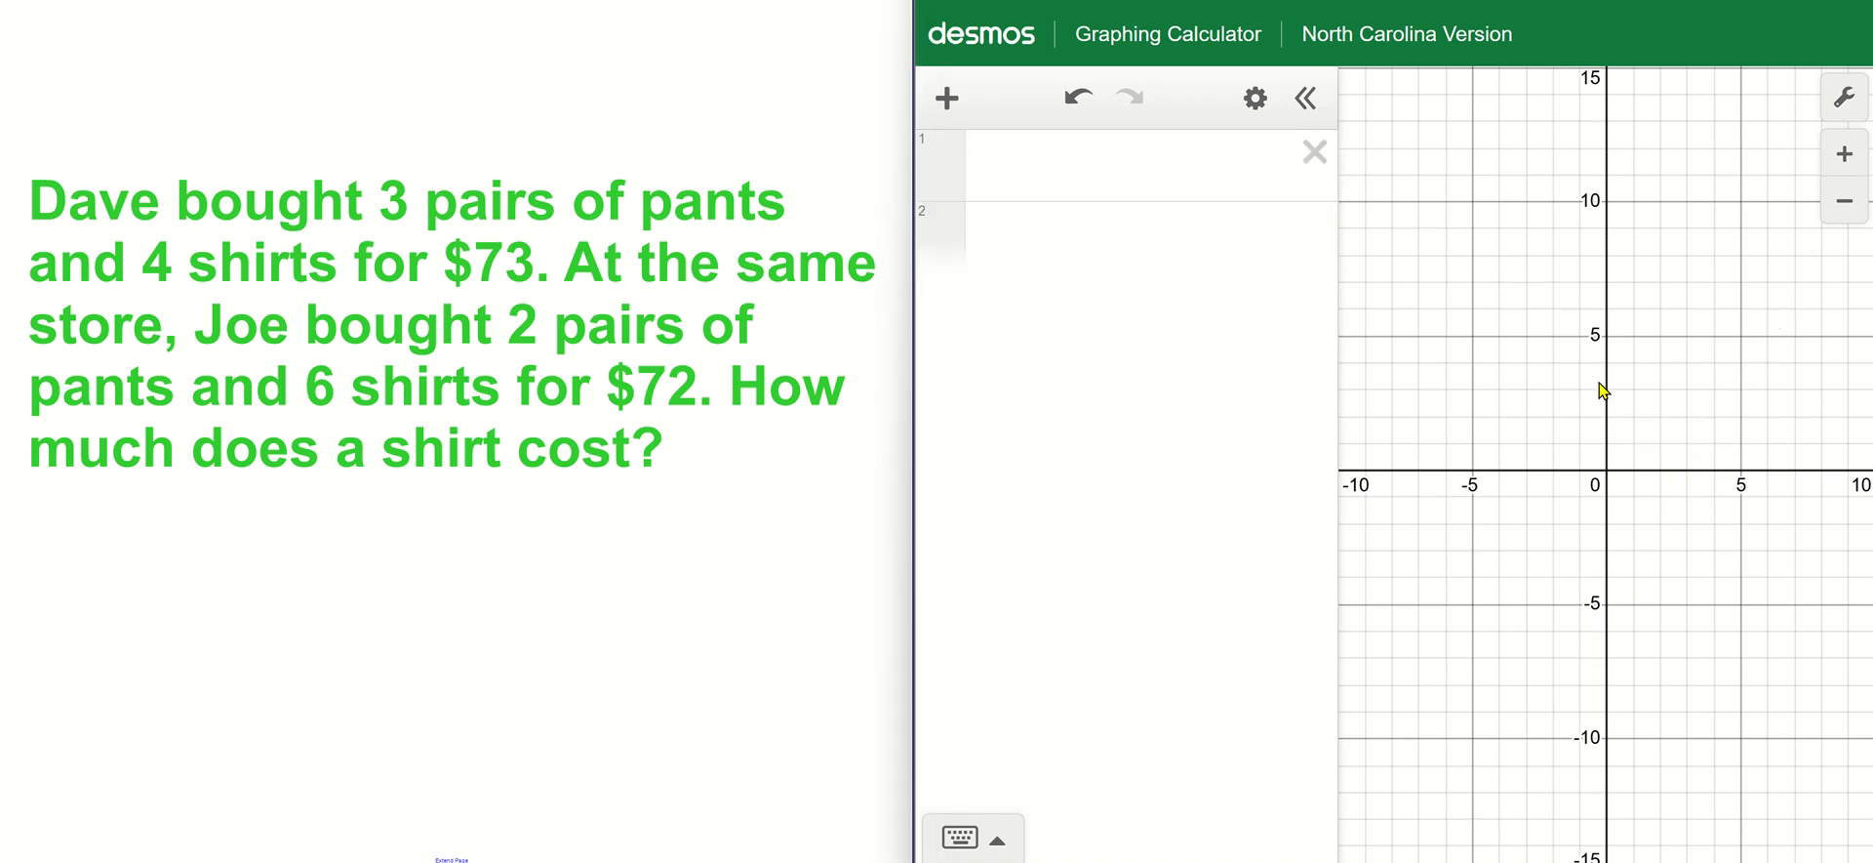